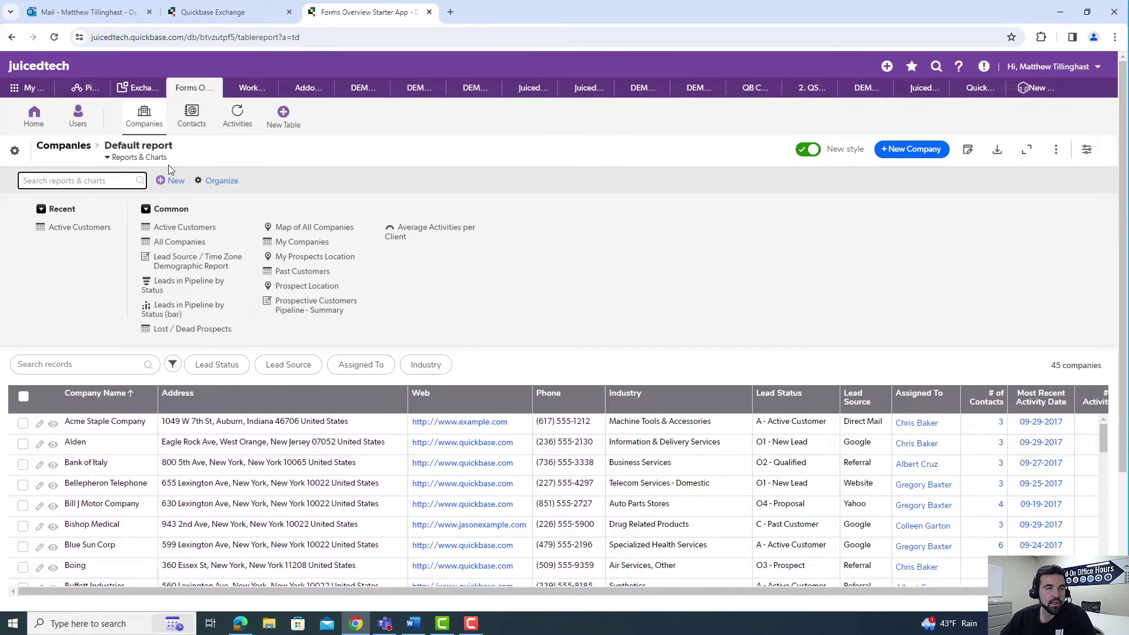
Step: Create a new table report for the Companies table
left_click(168, 181)
left_click(402, 232)
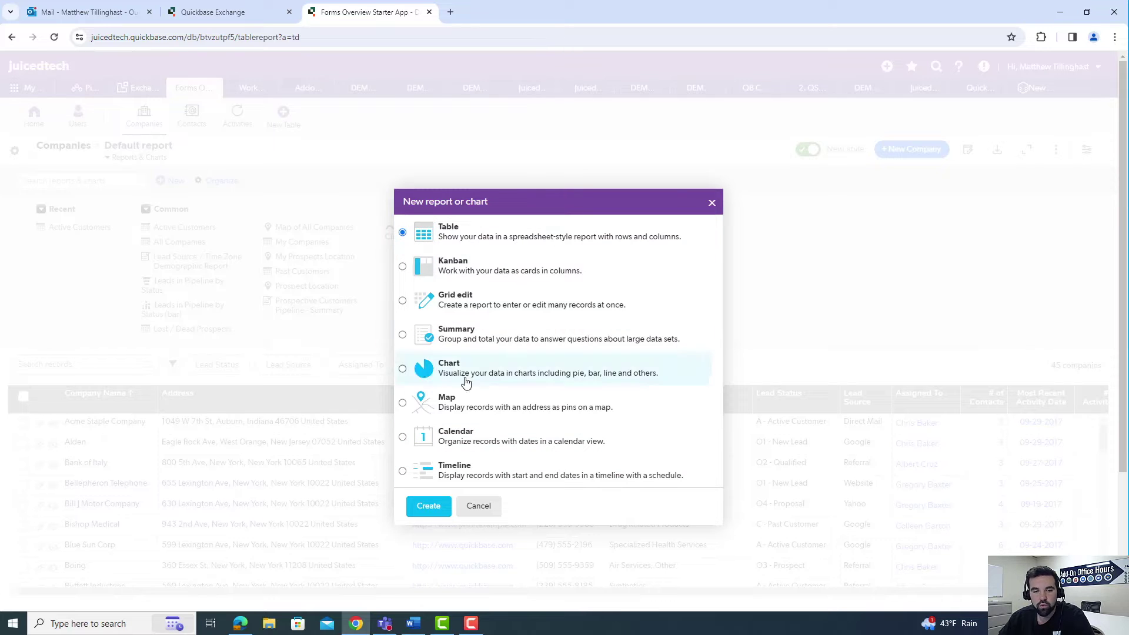
left_click(428, 507)
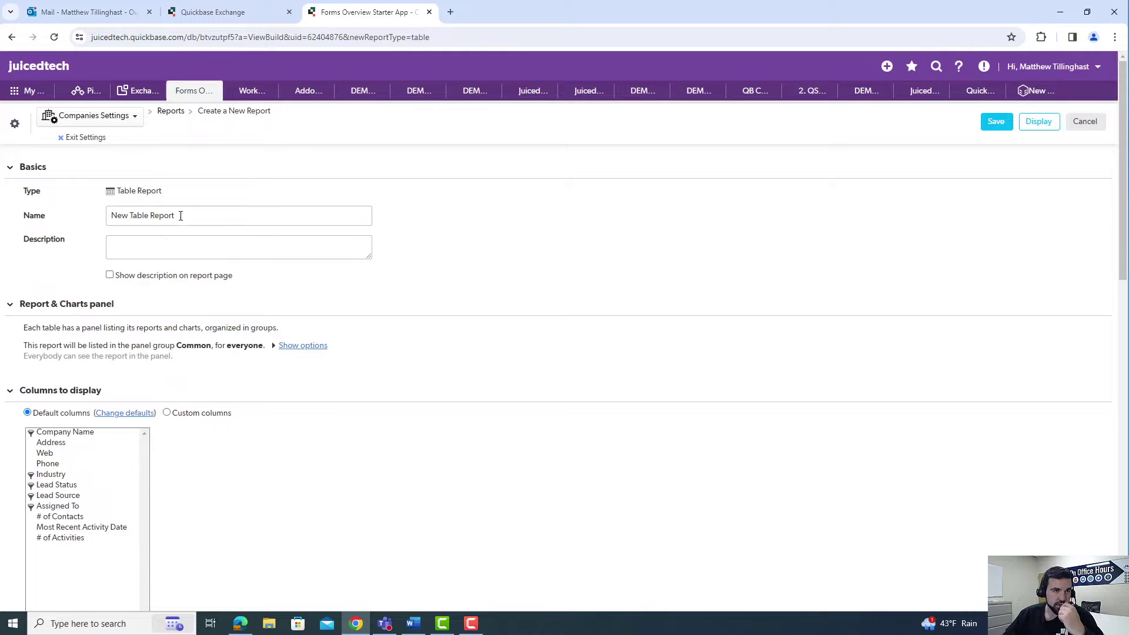
Step: Name the report Sample Report and enter Sample Report as its description
left_click_drag(149, 219, 106, 216)
key("BackSpace")
type("Sample")
left_click(161, 242)
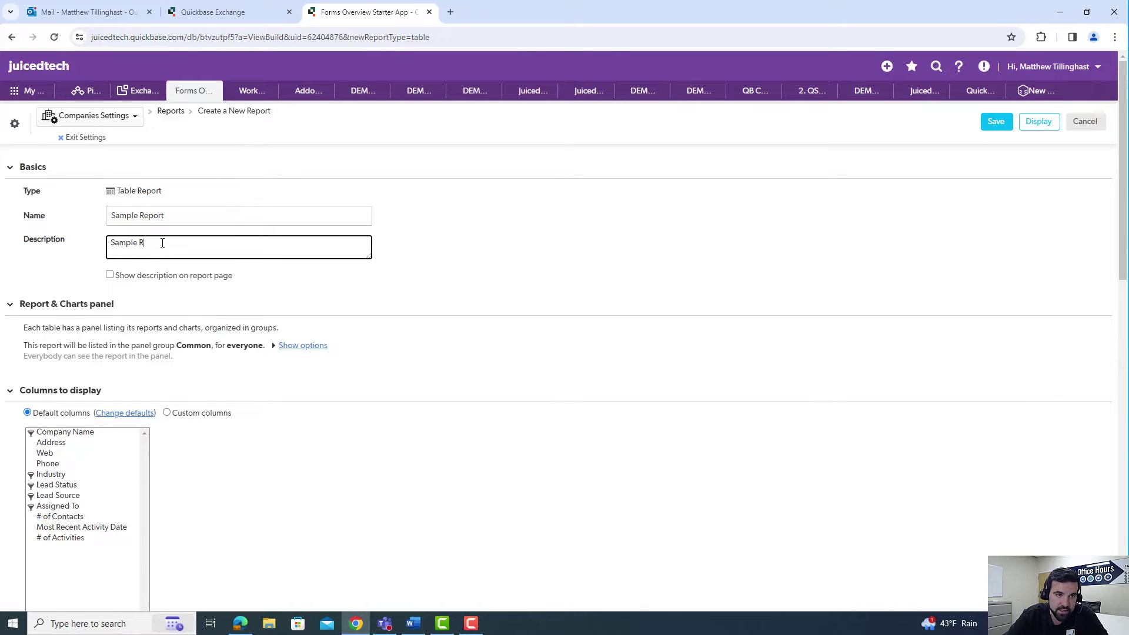
left_click(344, 299)
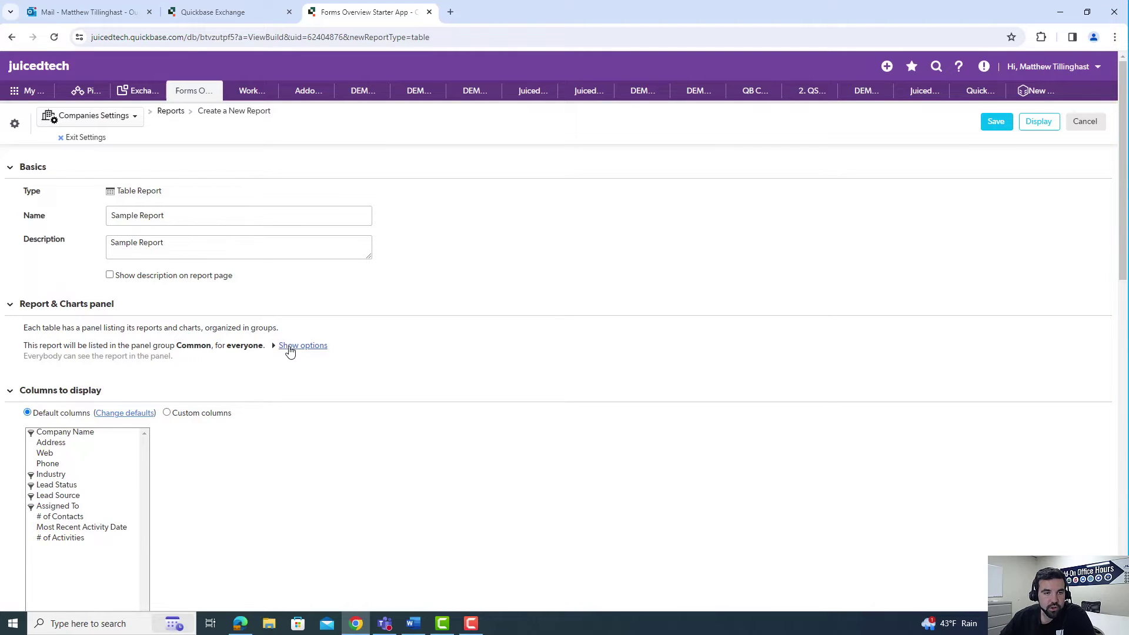
Step: Show the panel listing options and list the report for Users in my role
left_click(286, 346)
scroll(383, 383, "down", 1)
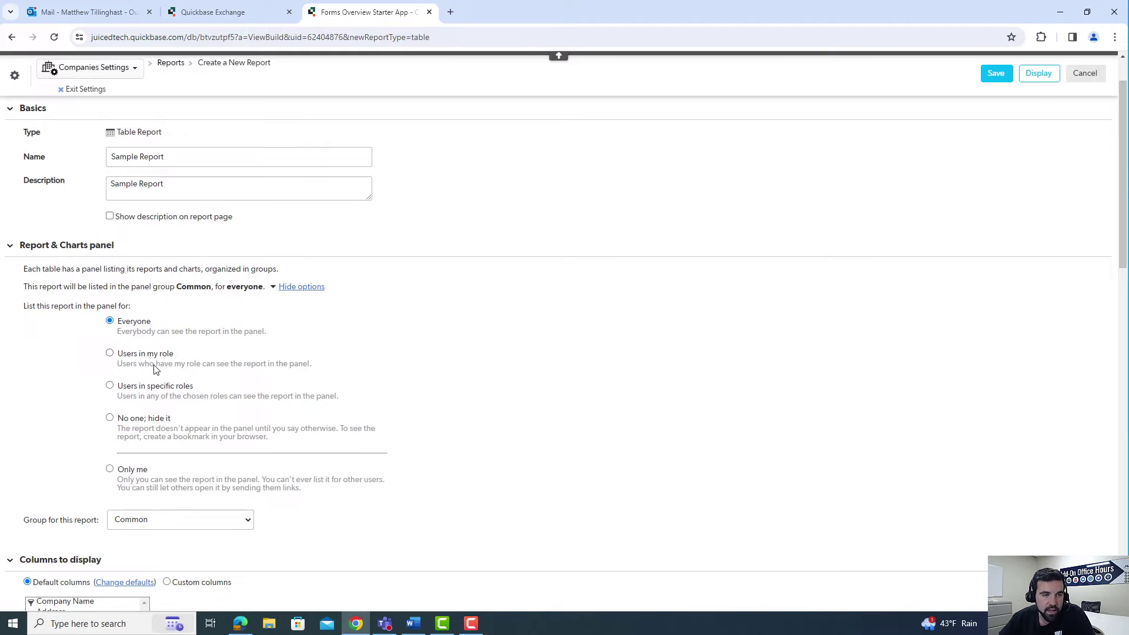
left_click(111, 355)
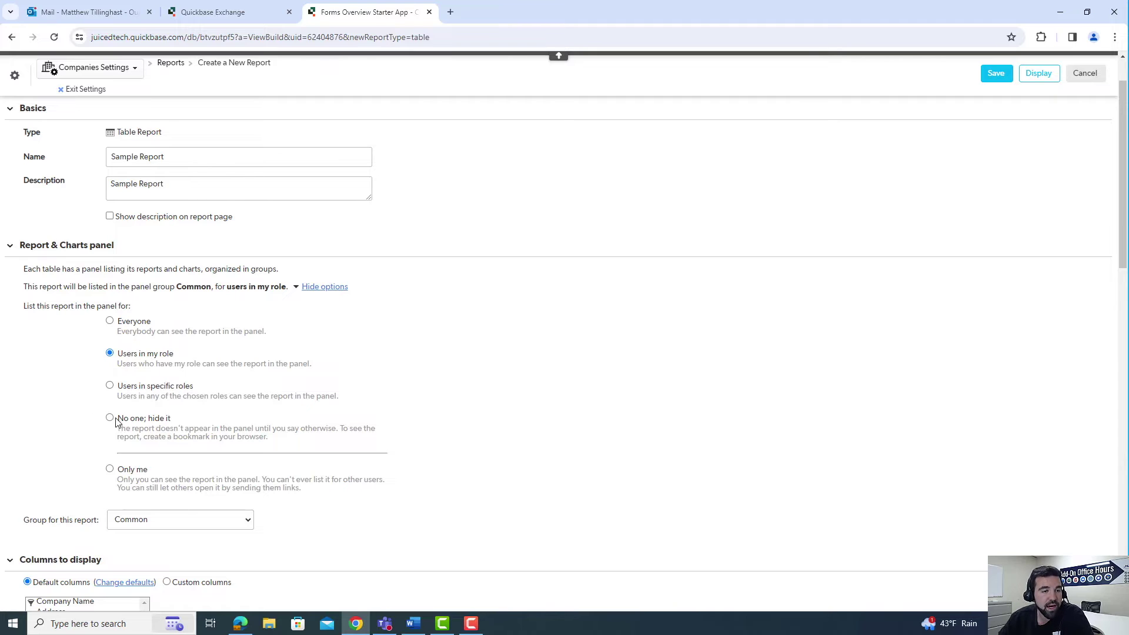
Step: Try custom columns # of Activities, Address: City, Address: Country and Address: State/Region, and return to the default columns
scroll(212, 408, "down", 3)
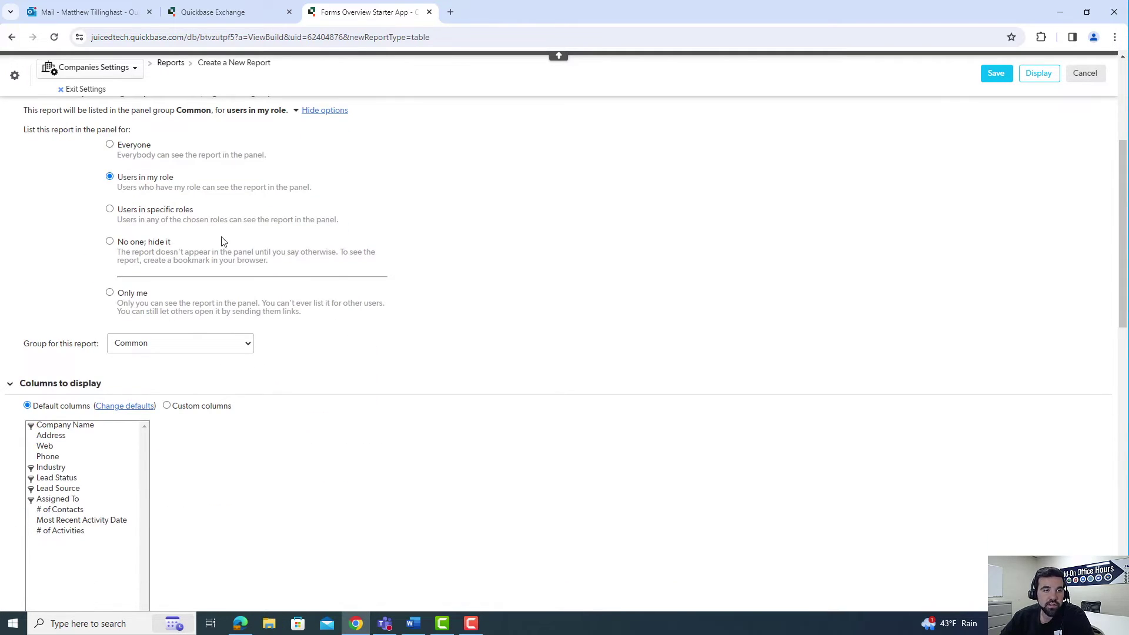
scroll(599, 355, "down", 2)
scroll(601, 362, "down", 2)
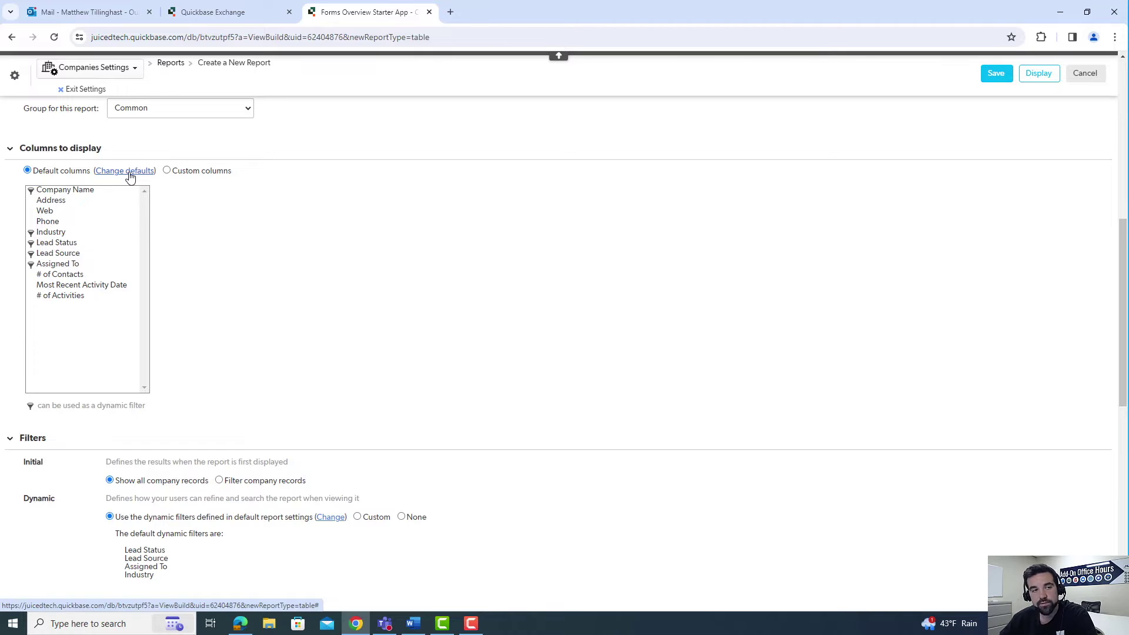
left_click(167, 171)
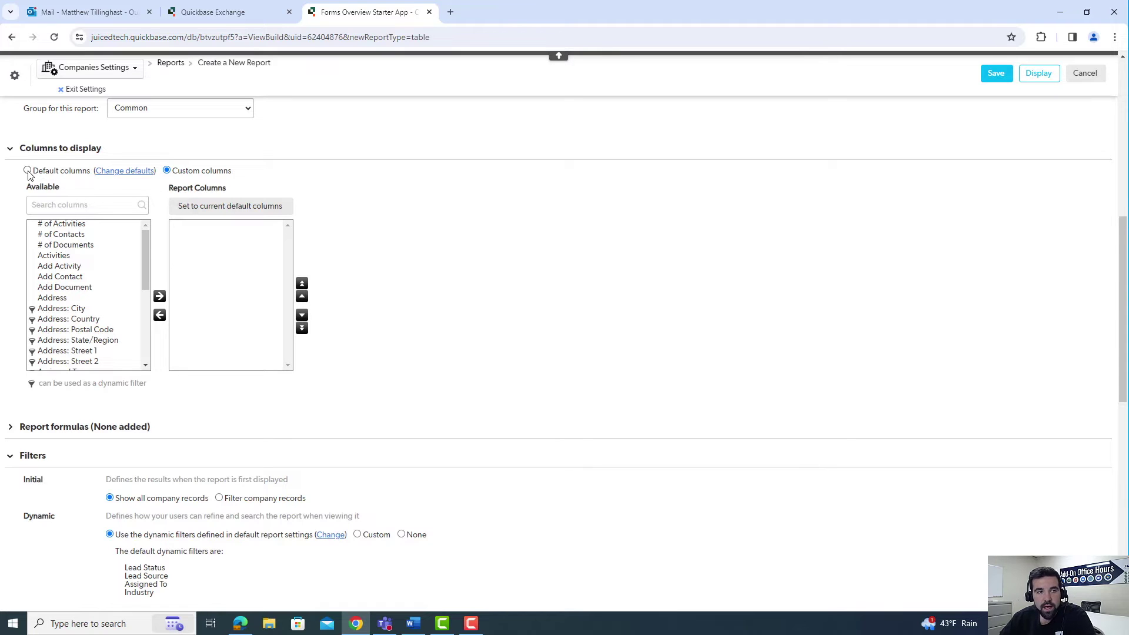
double_click(65, 224)
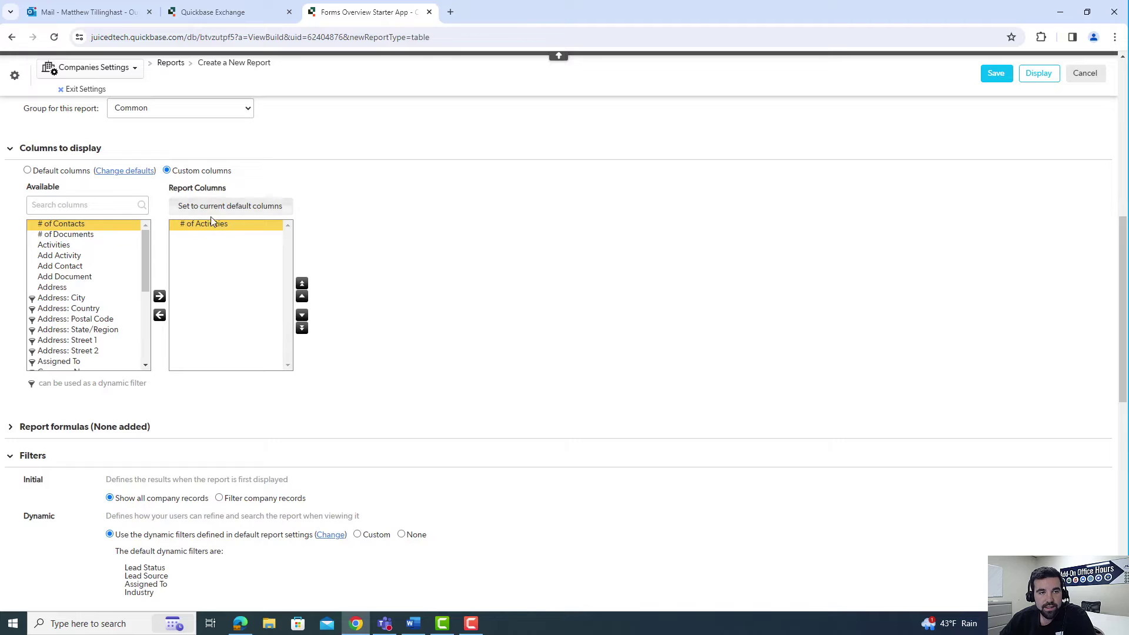
double_click(62, 298)
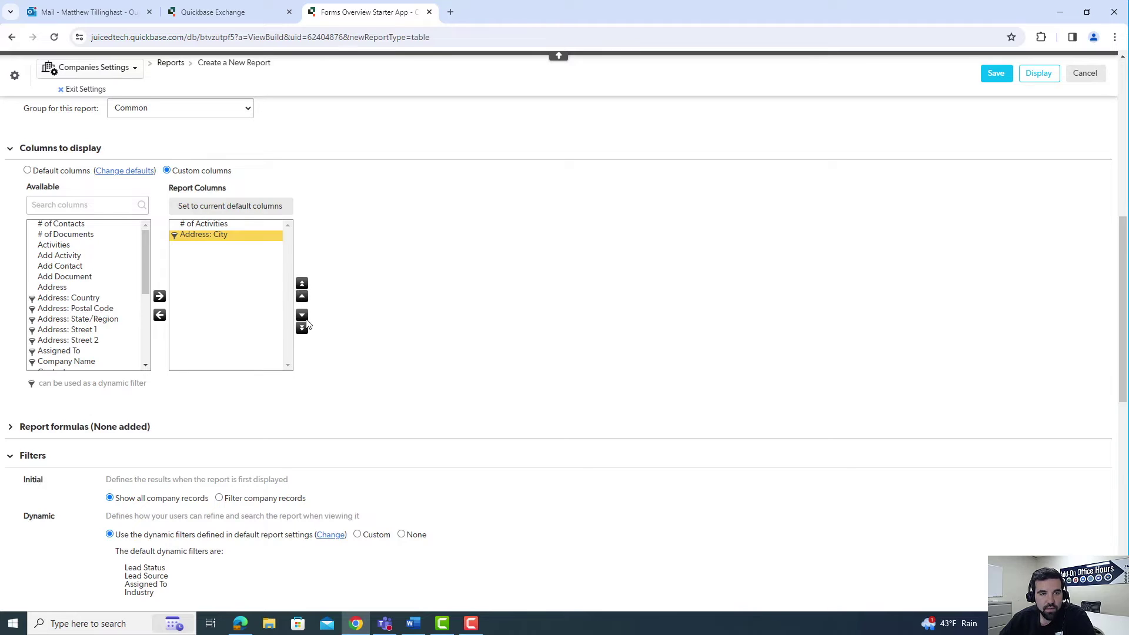
left_click(88, 298)
left_click(159, 296)
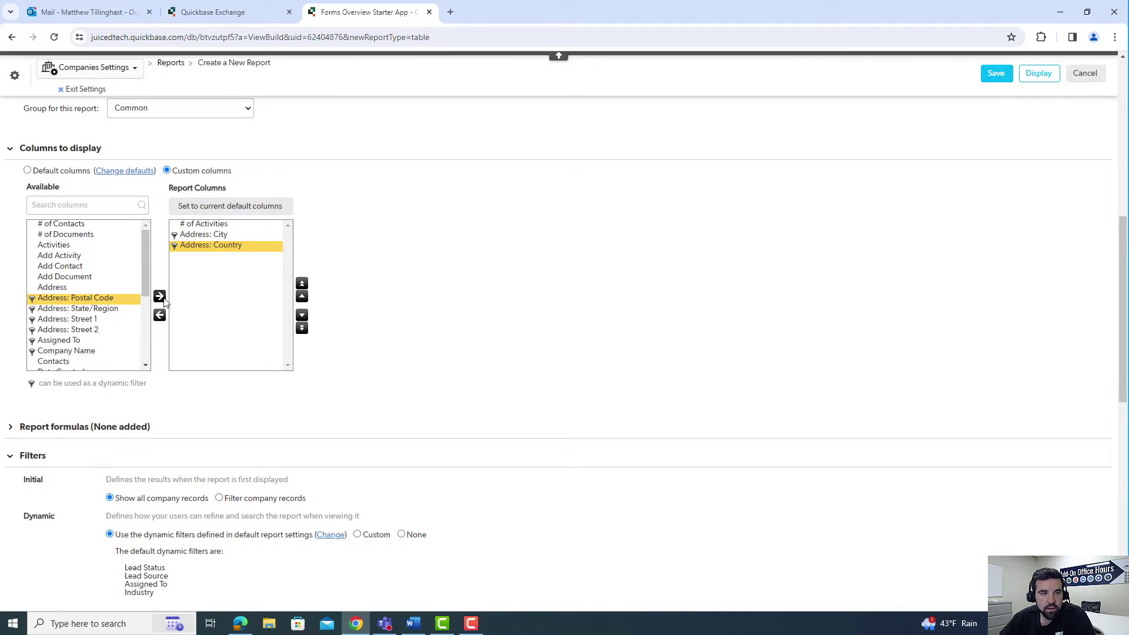
left_click(88, 309)
left_click(159, 297)
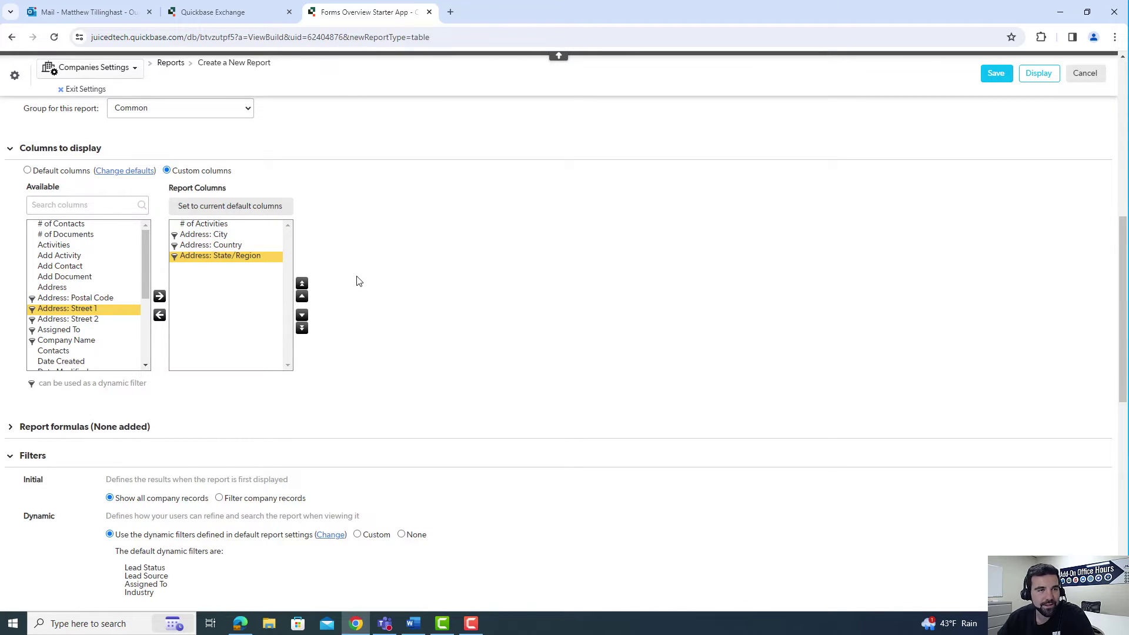
left_click(27, 171)
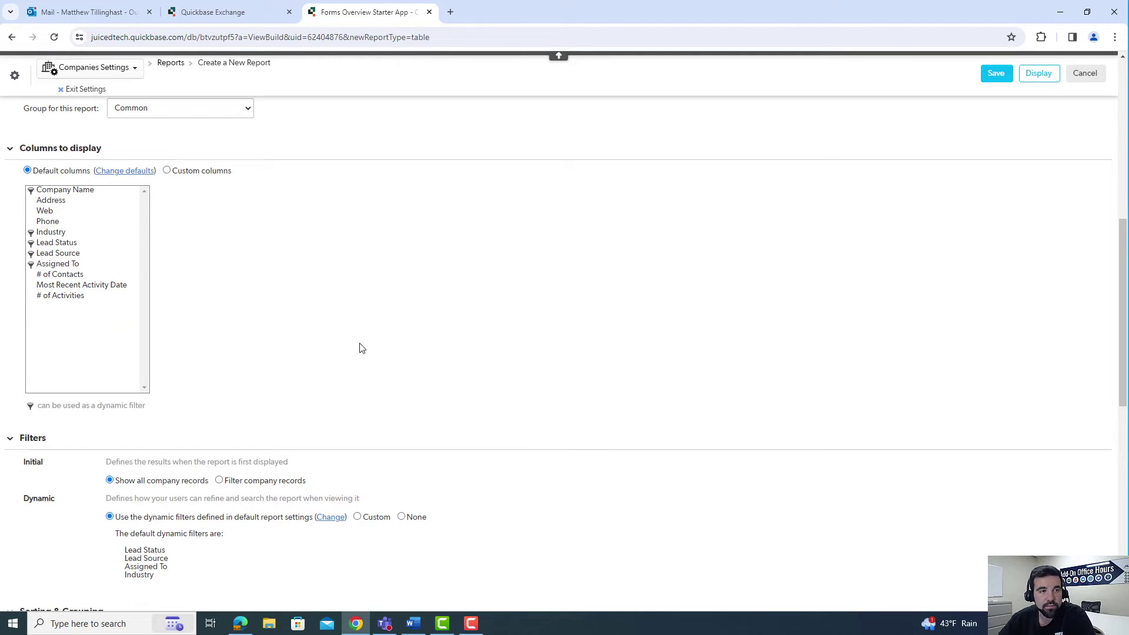
Step: Set the initial filter to Filter company records, requiring all of the conditions to be true
scroll(361, 356, "down", 3)
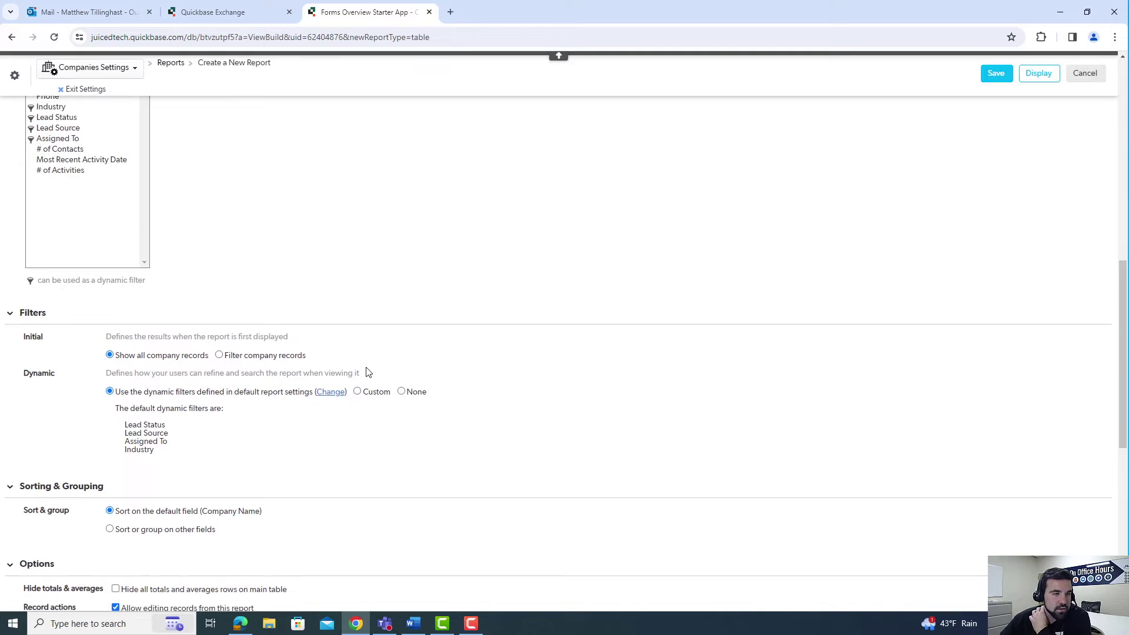
scroll(367, 371, "down", 2)
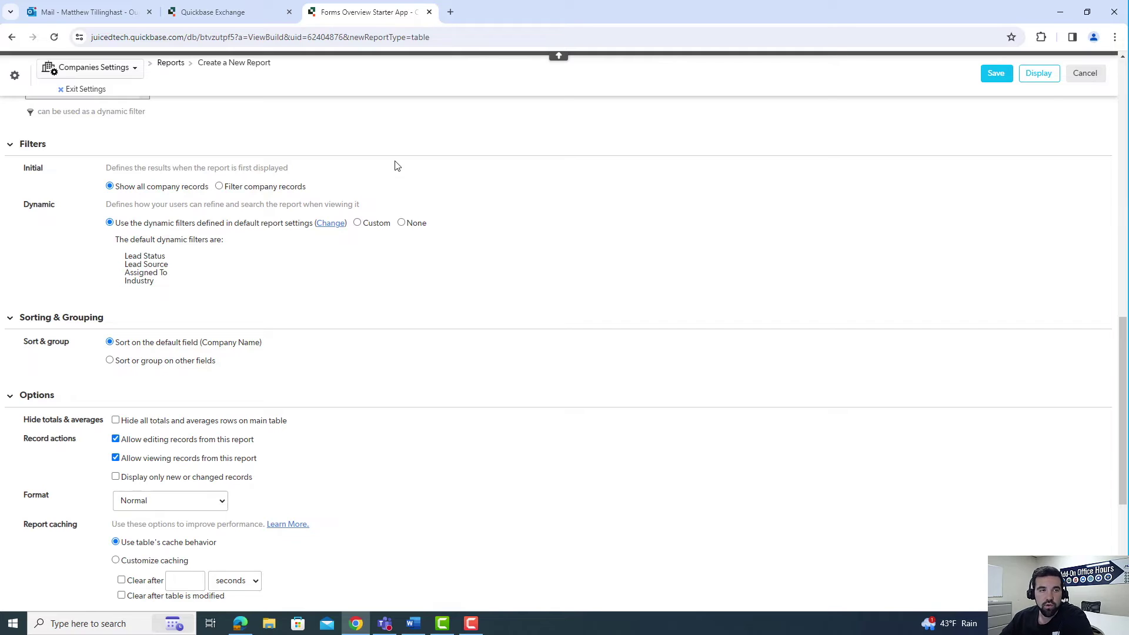
left_click(220, 187)
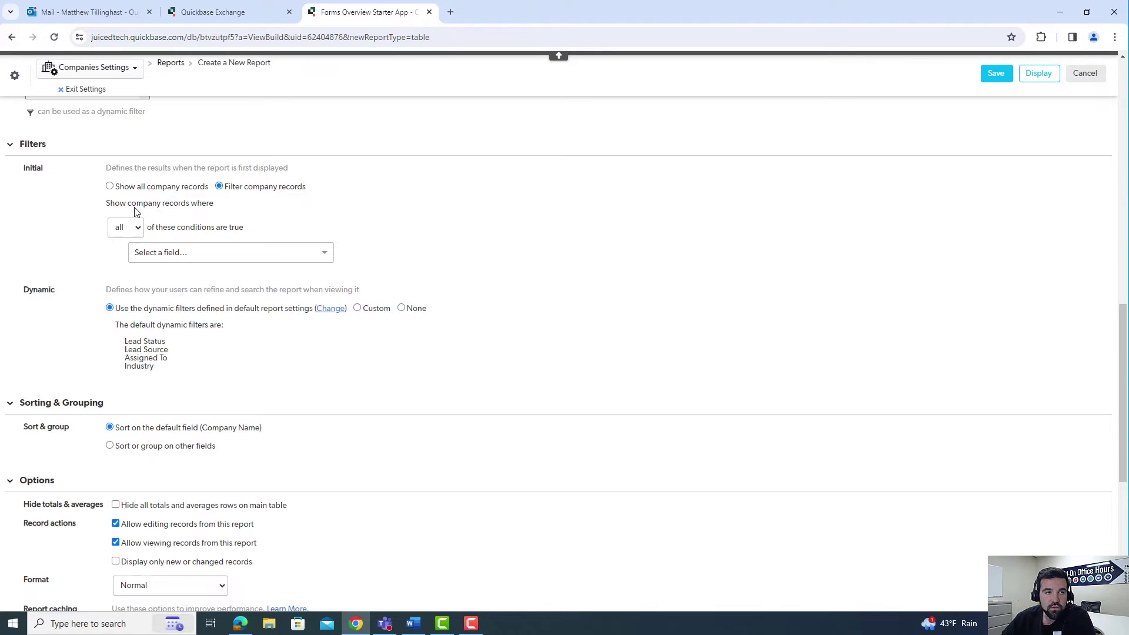
left_click(135, 229)
left_click(127, 246)
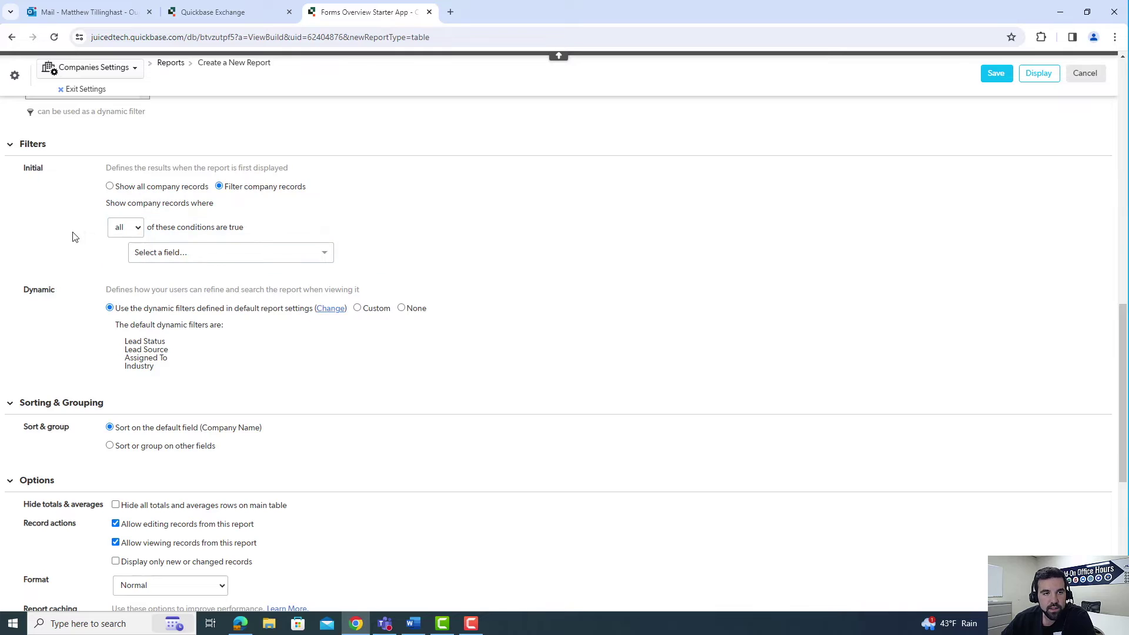
Step: Add the filter condition Lead Status is not equal to the value <other...>, leaving its value blank
left_click(304, 253)
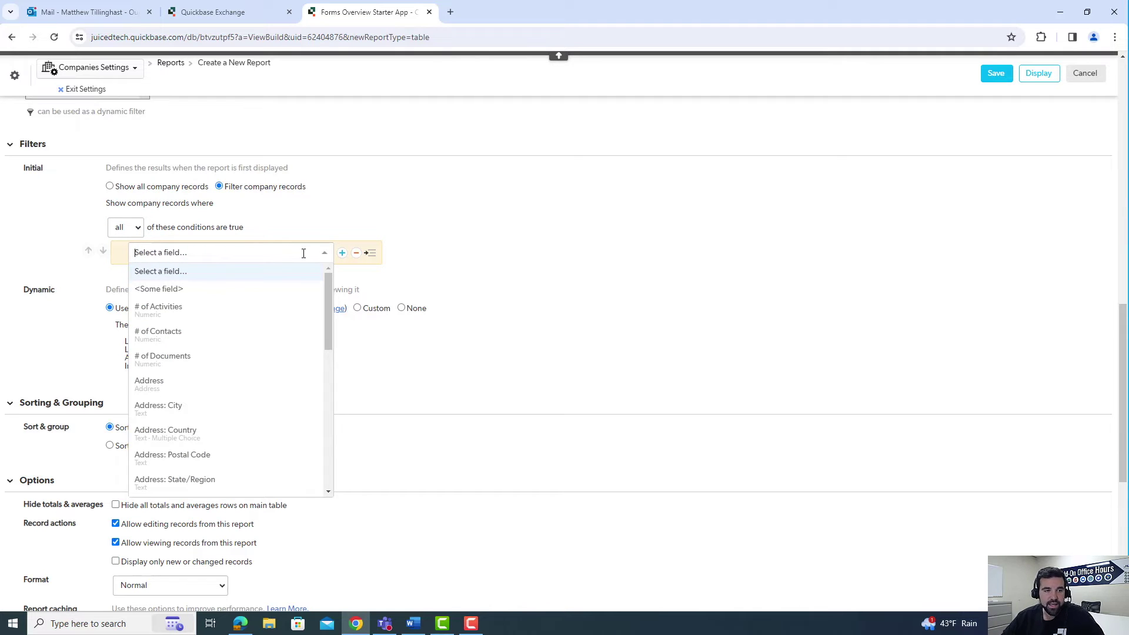
type("lead")
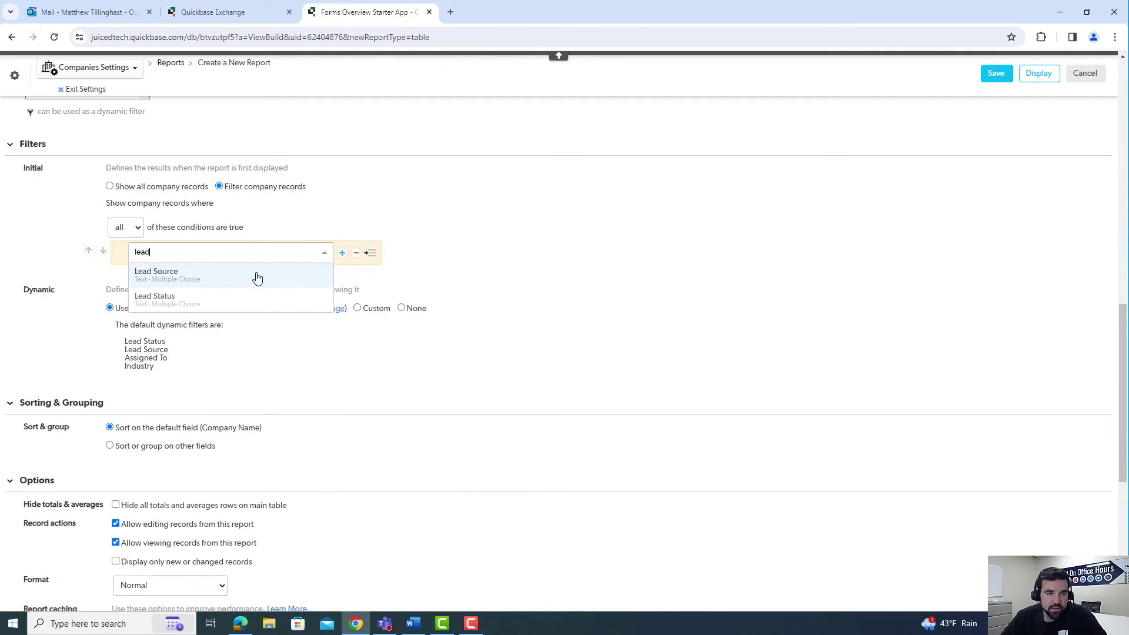
left_click(236, 297)
left_click(395, 257)
left_click(391, 279)
left_click(609, 256)
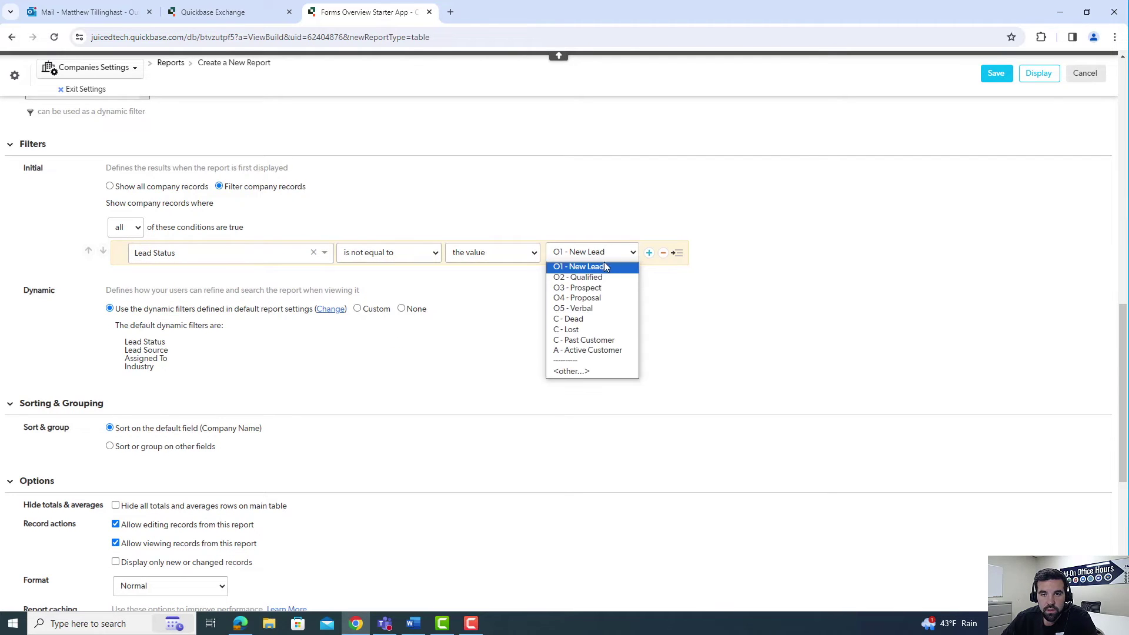
left_click(587, 371)
left_click(715, 252)
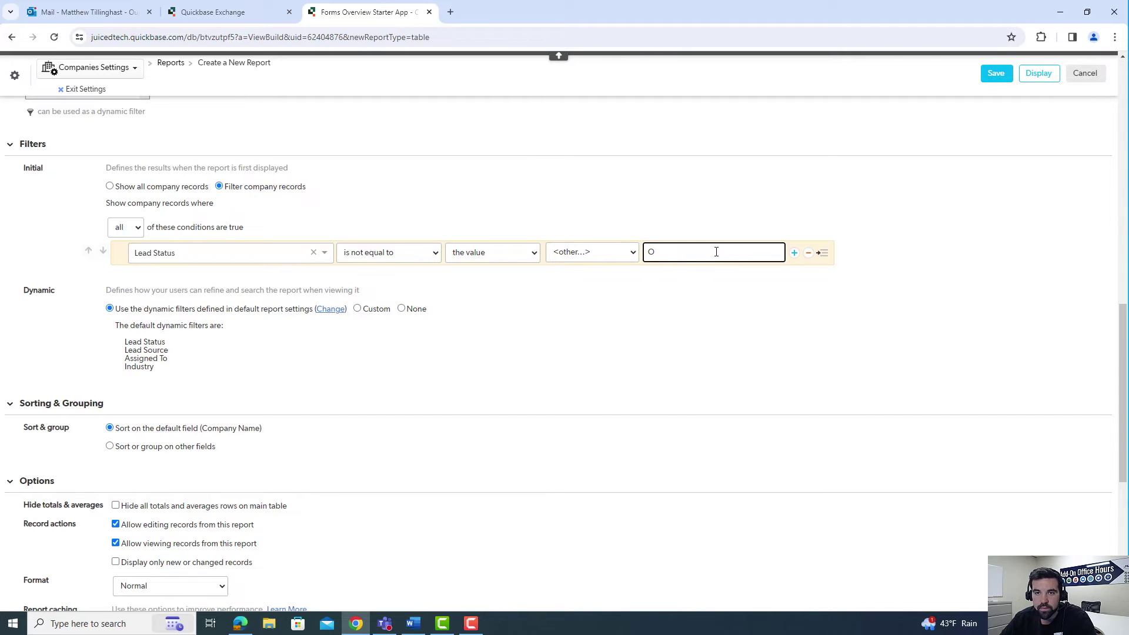
key("BackSpace")
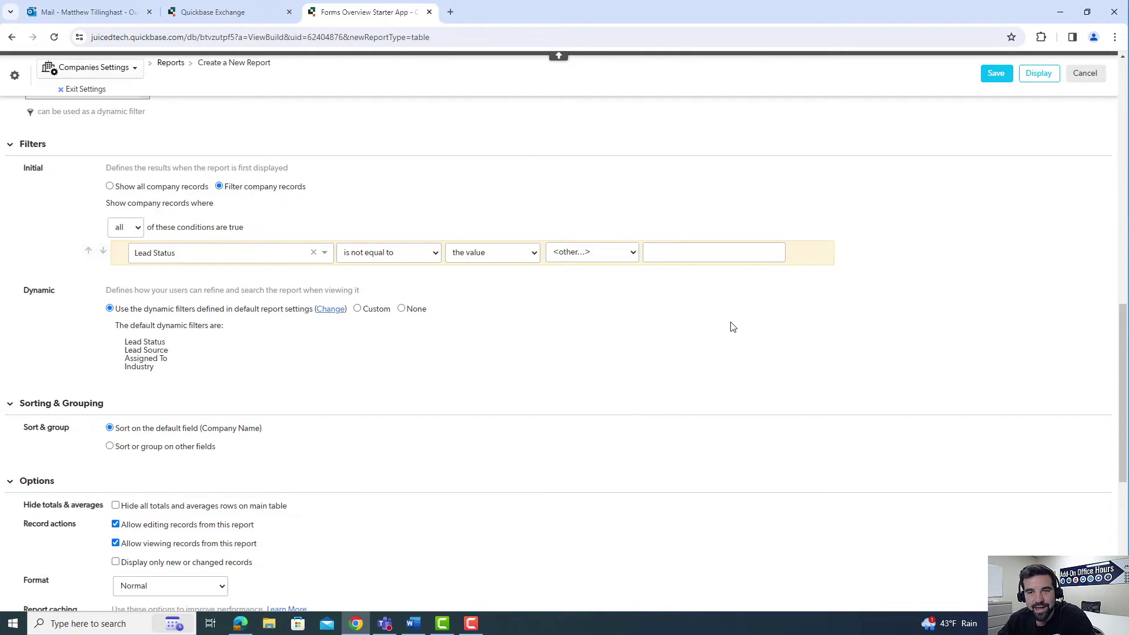
Step: Add a second filter condition requiring that Company Name is not equal to a blank value
left_click(795, 254)
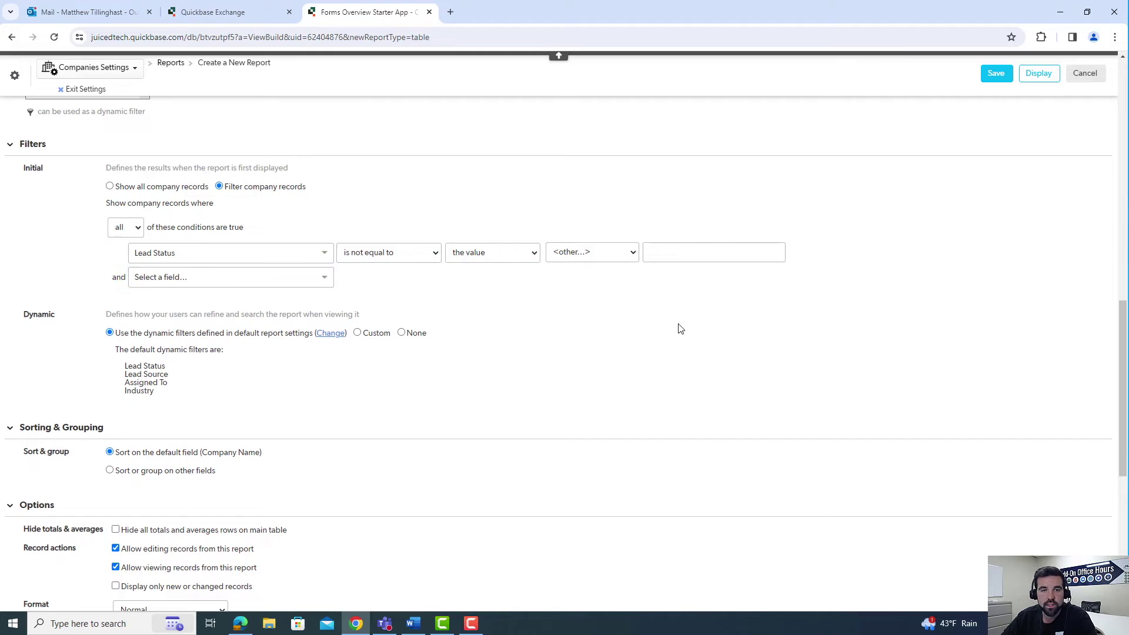
left_click(235, 277)
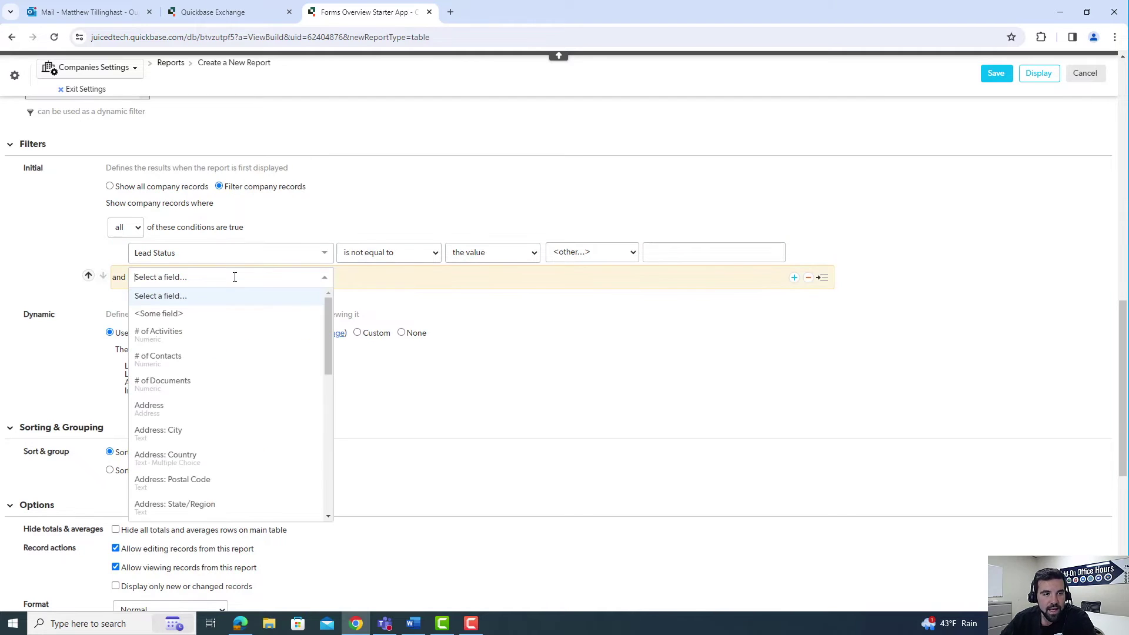
scroll(188, 393, "down", 3)
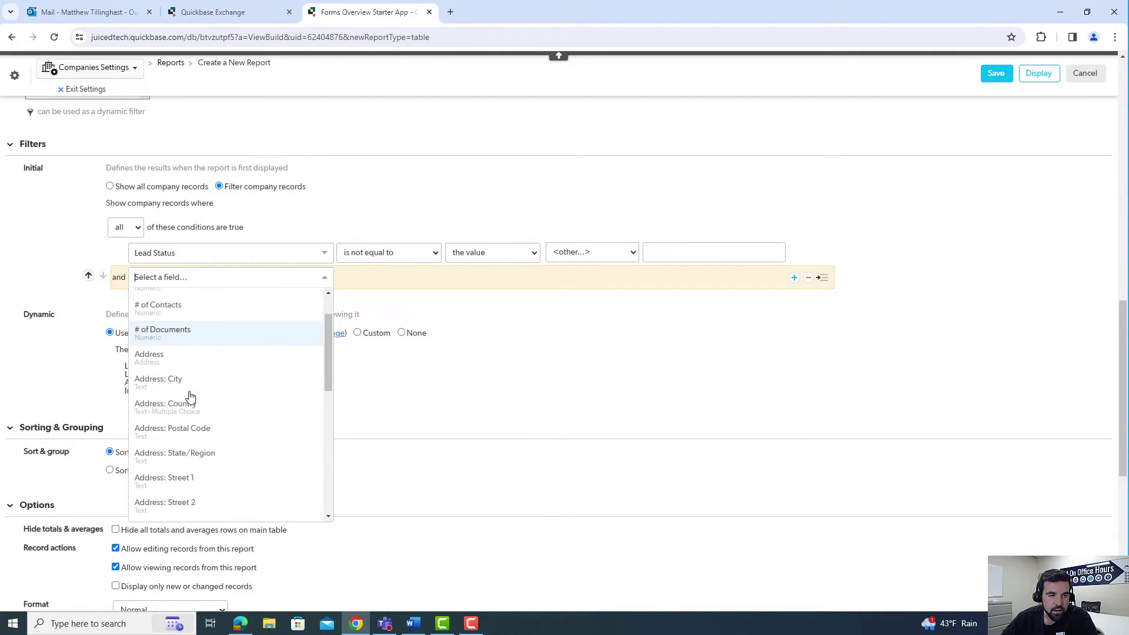
scroll(197, 388, "down", 1)
left_click(199, 374)
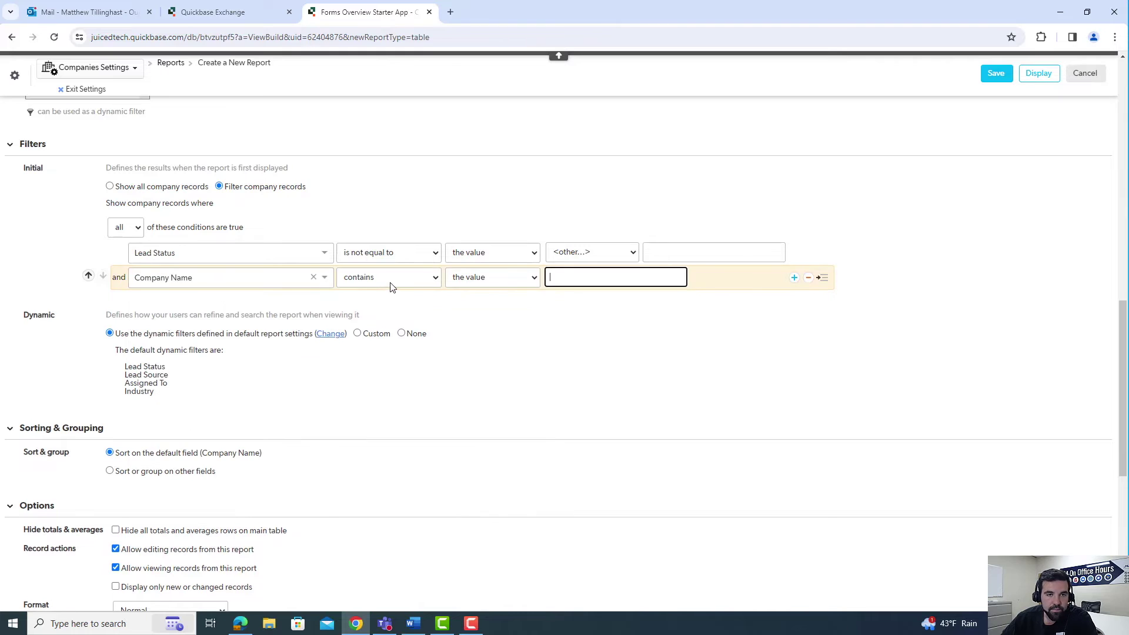
left_click(390, 280)
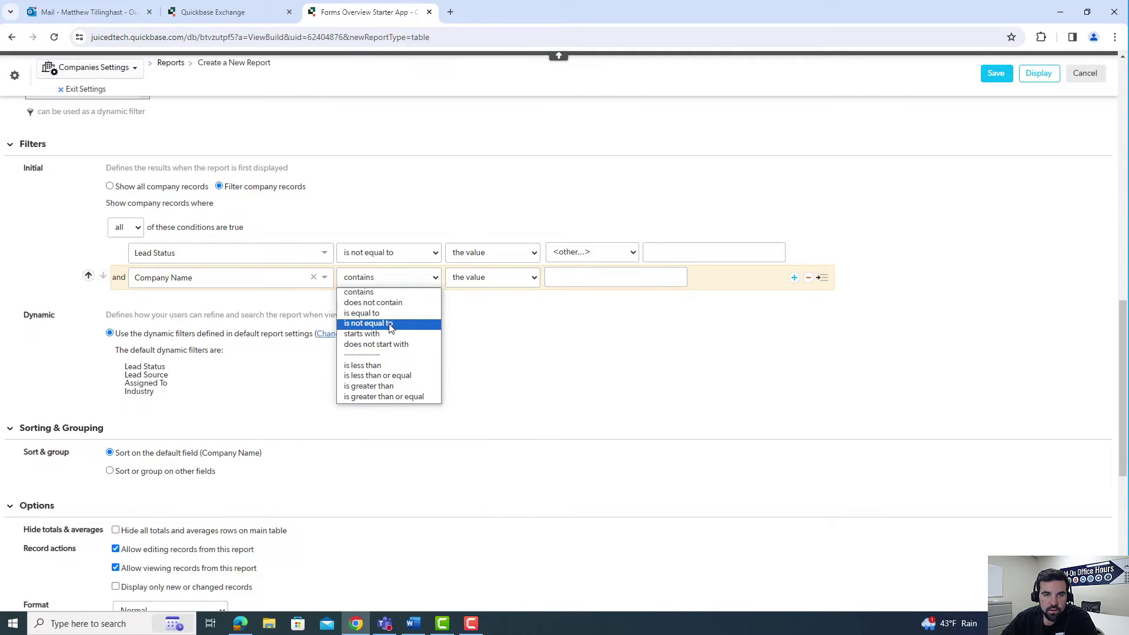
left_click(391, 324)
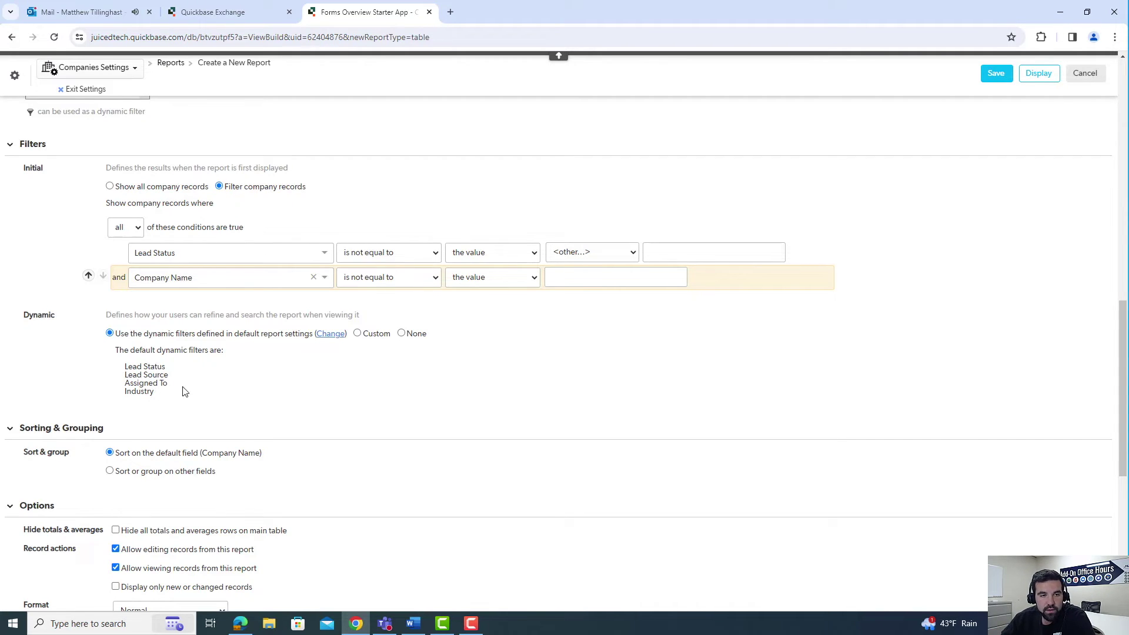
Step: Try the Custom dynamic filters option and return to the filters defined in the default report settings
left_click(357, 333)
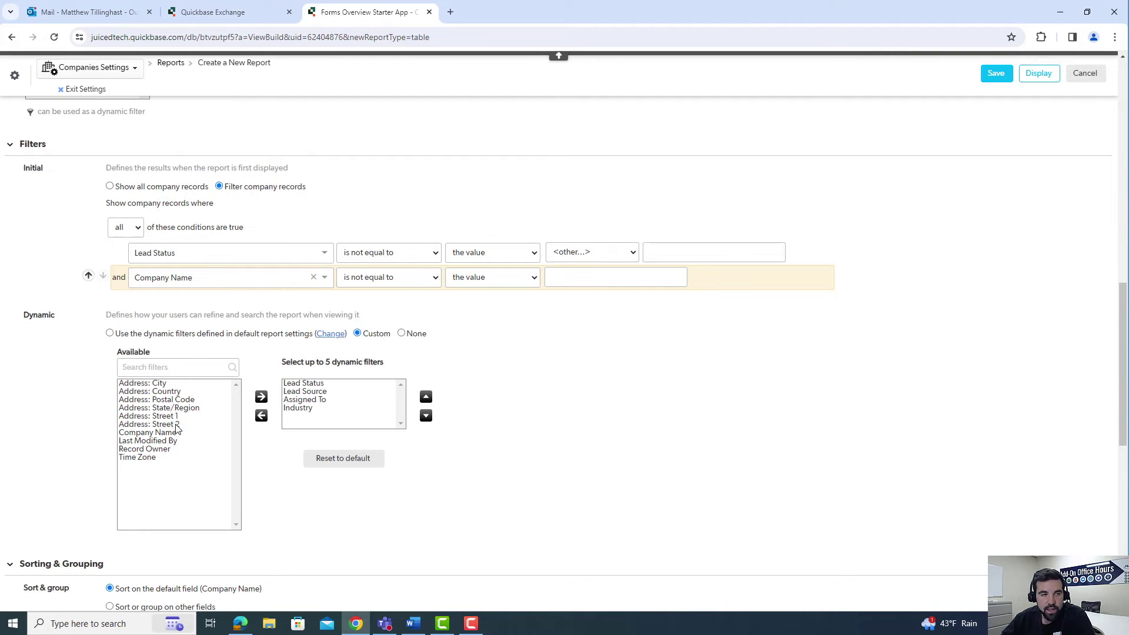
left_click(109, 333)
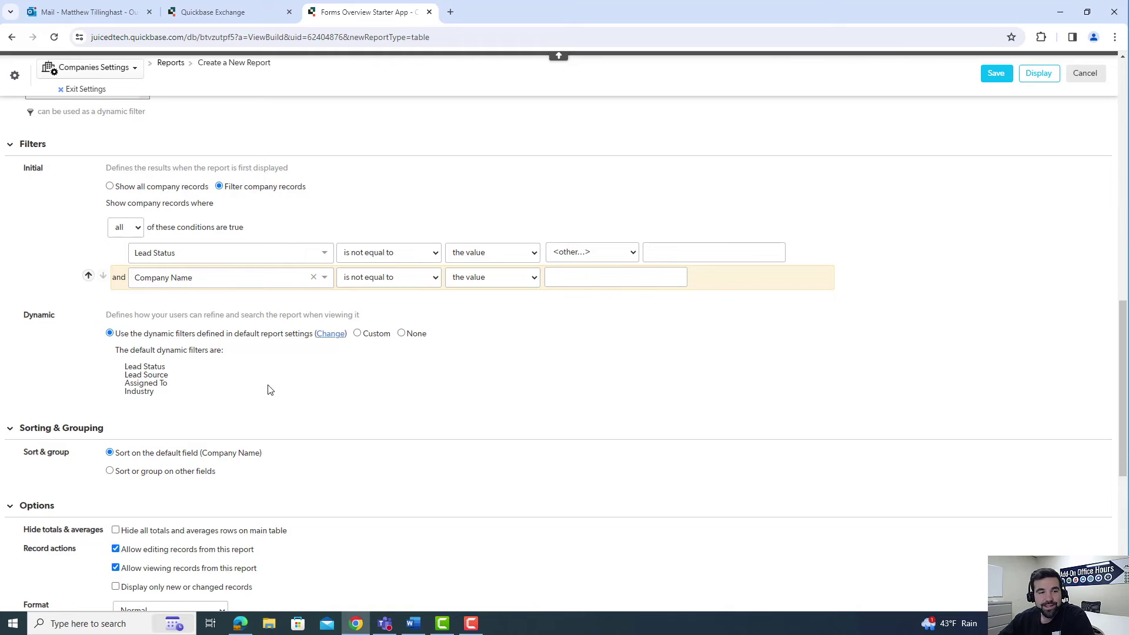
Step: Sort the report on another field, from low to high by Lead Source, instead of the default Company Name
scroll(270, 390, "down", 2)
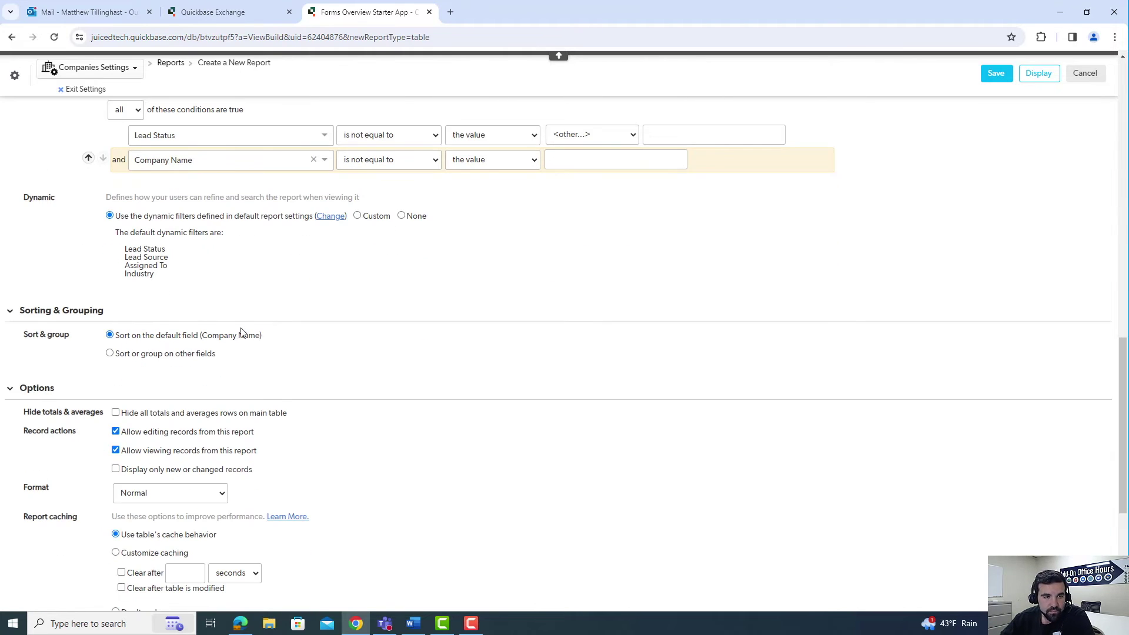
left_click(110, 353)
left_click(388, 382)
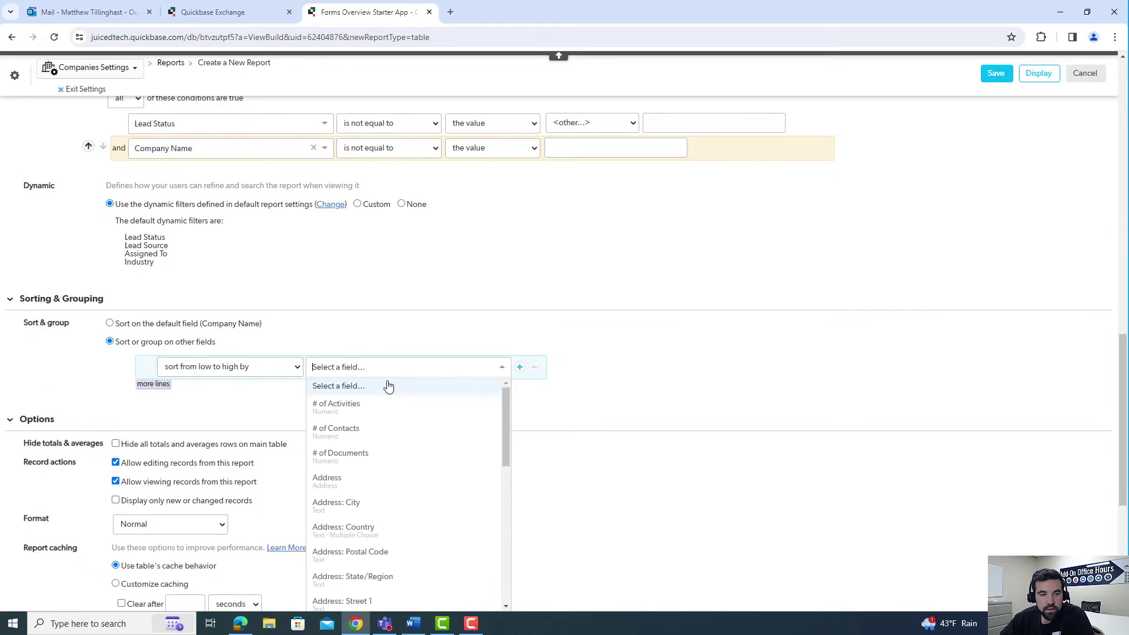
type("le")
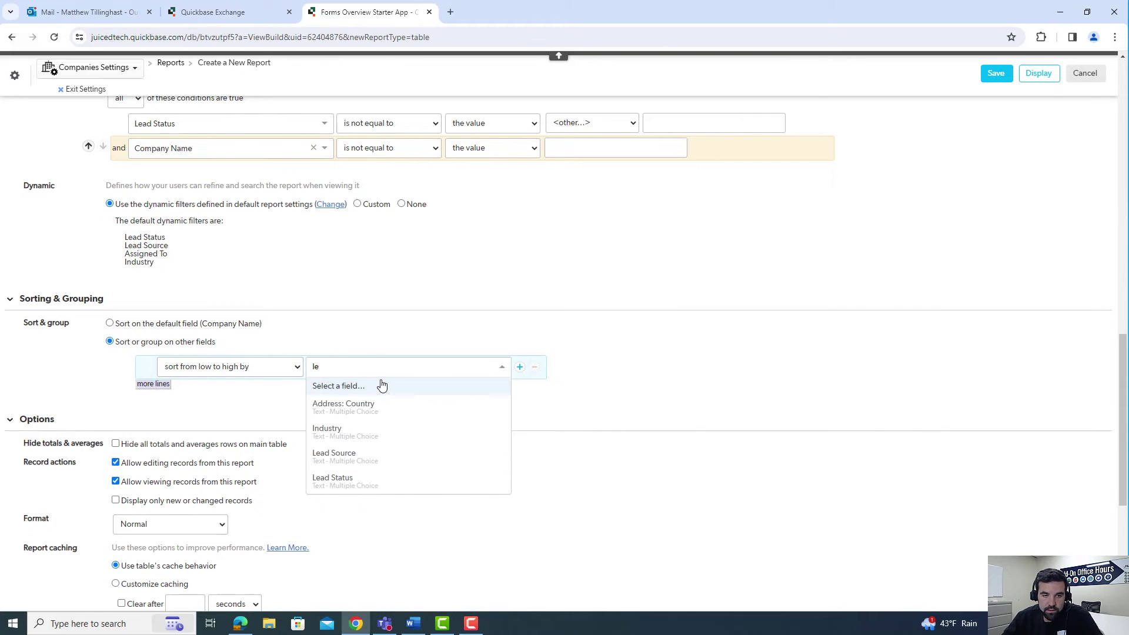
left_click(368, 491)
left_click(488, 375)
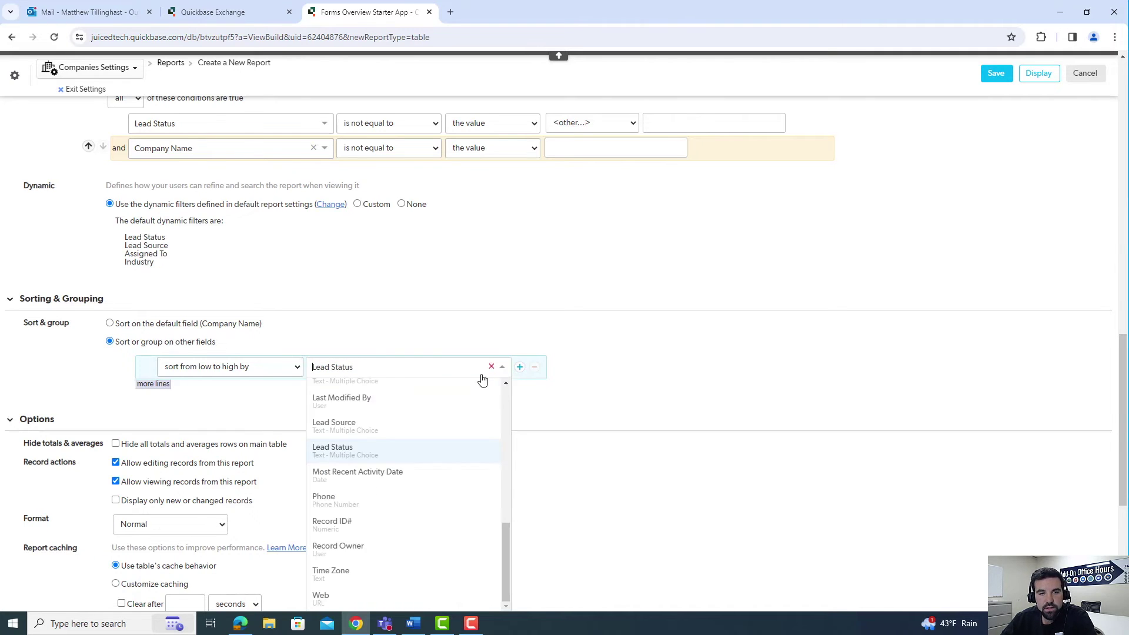
type("le")
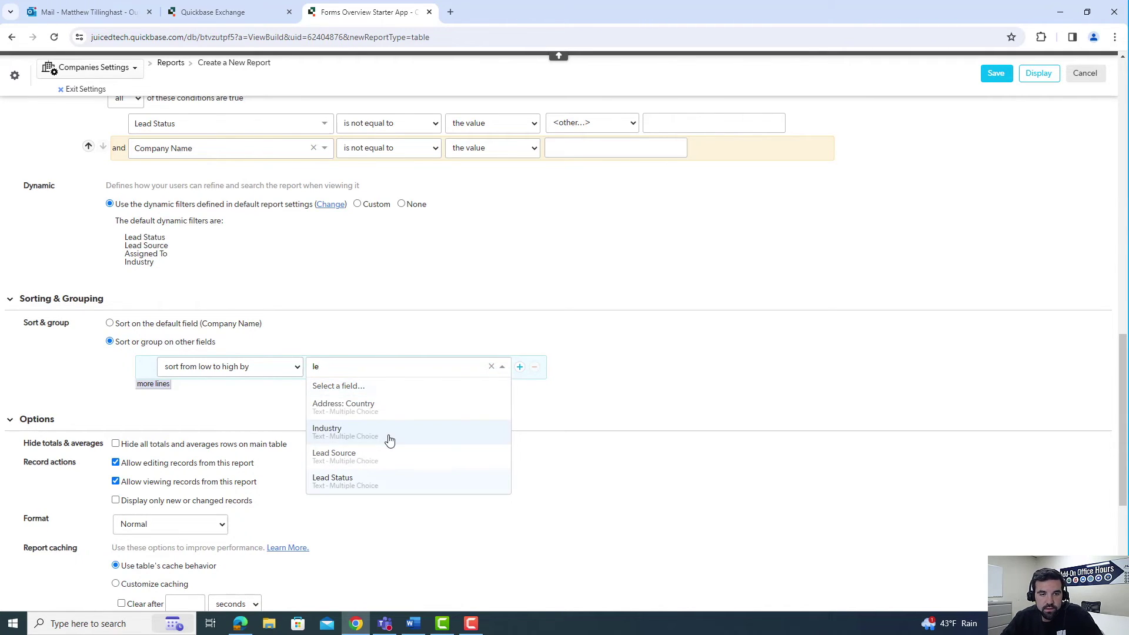
left_click(390, 461)
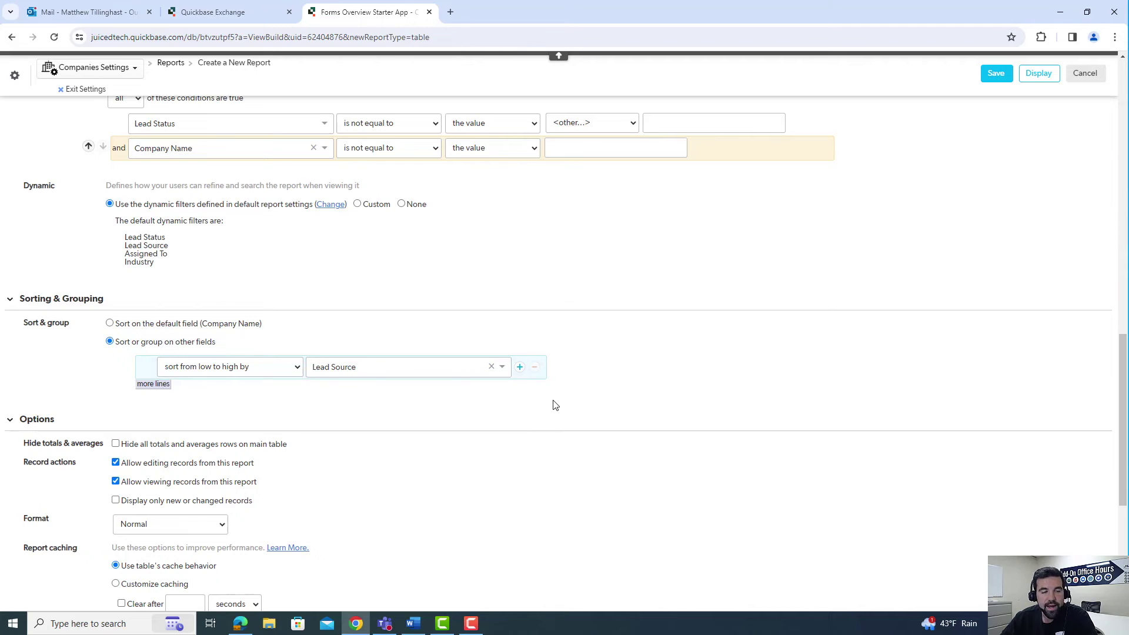
Step: Color-code the report rows by assigning colors to the choices in the Lead Source field
scroll(553, 429, "down", 3)
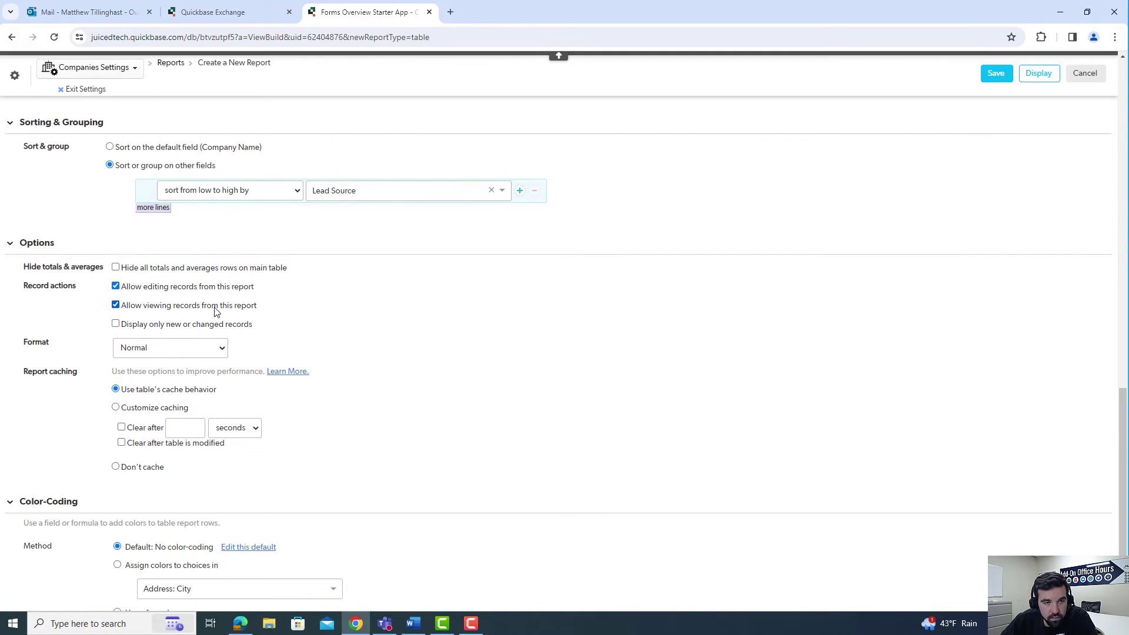
scroll(216, 311, "down", 1)
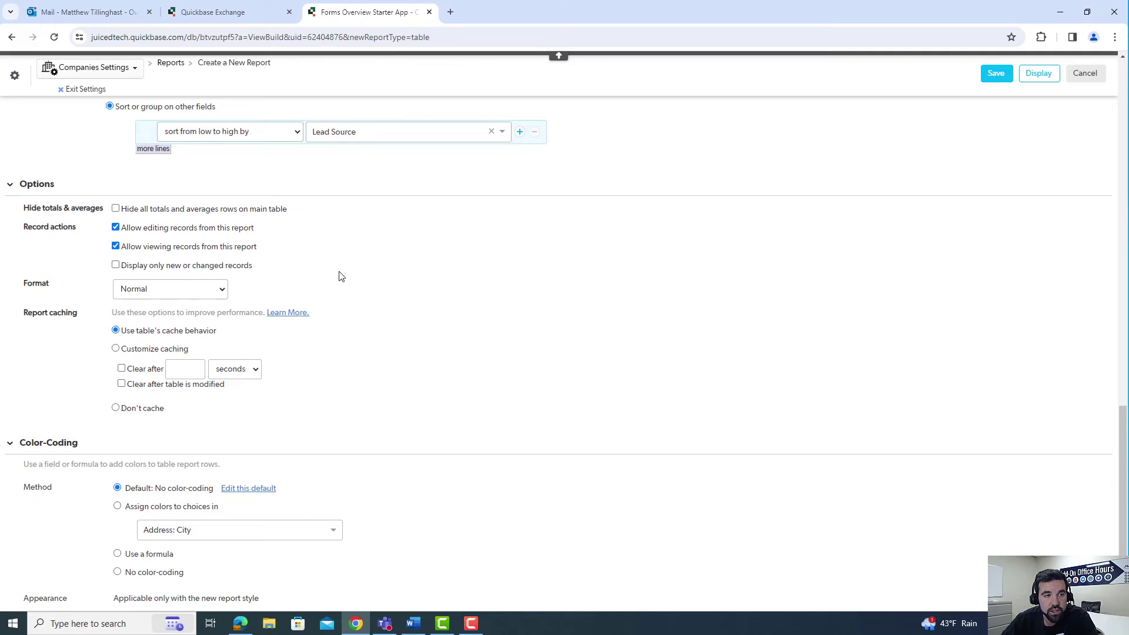
scroll(341, 277, "down", 1)
scroll(272, 302, "down", 1)
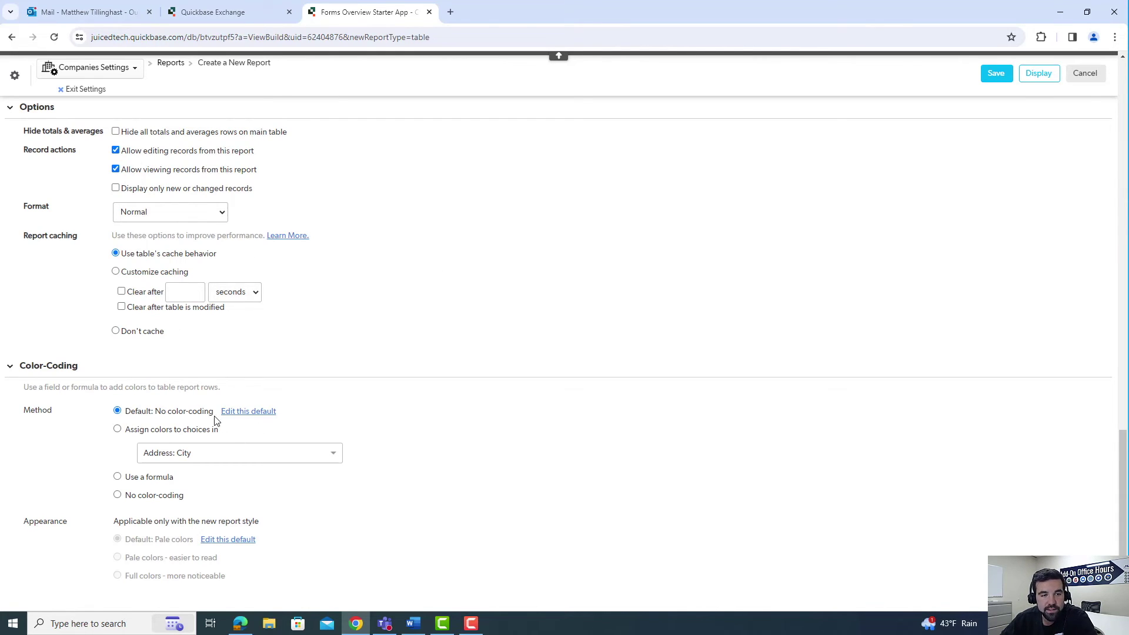
left_click(117, 429)
scroll(450, 394, "down", 2)
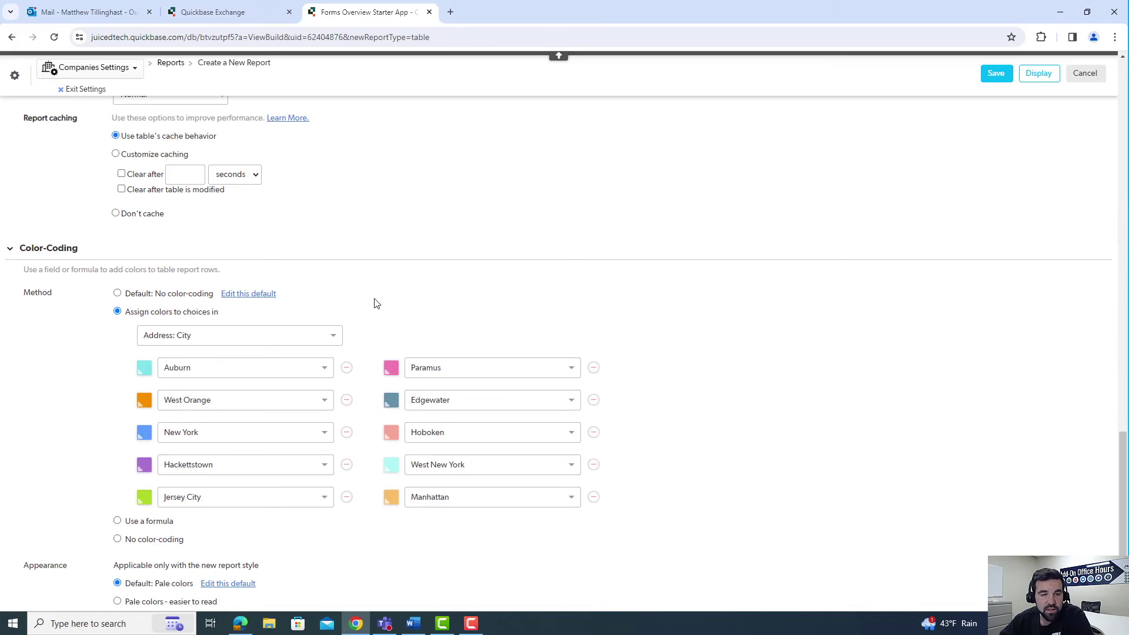
left_click(318, 329)
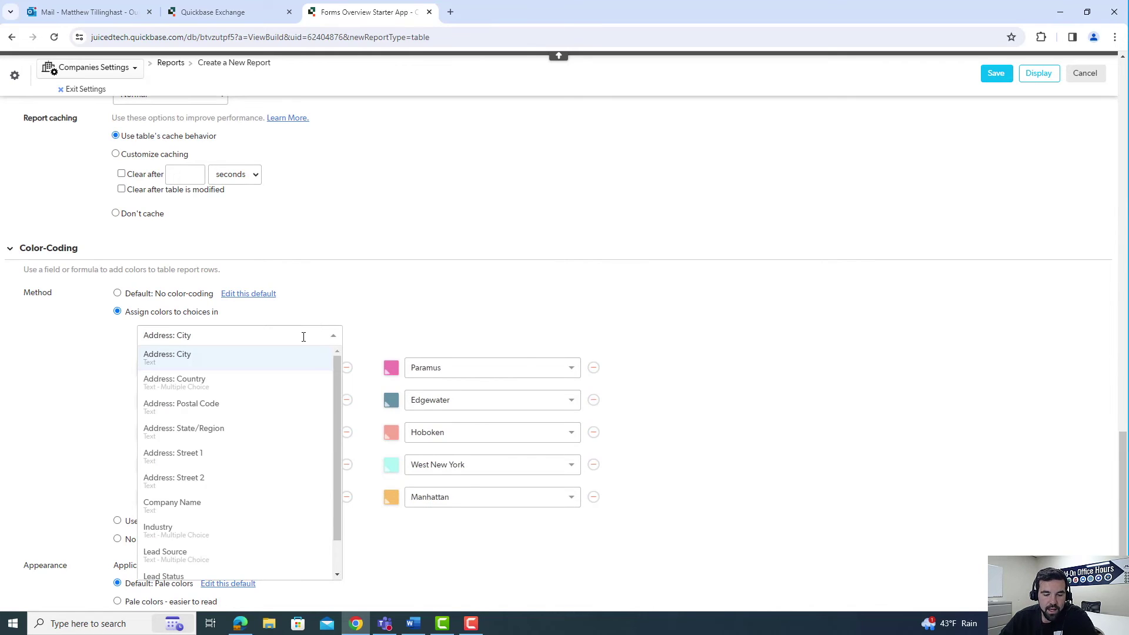
left_click(202, 554)
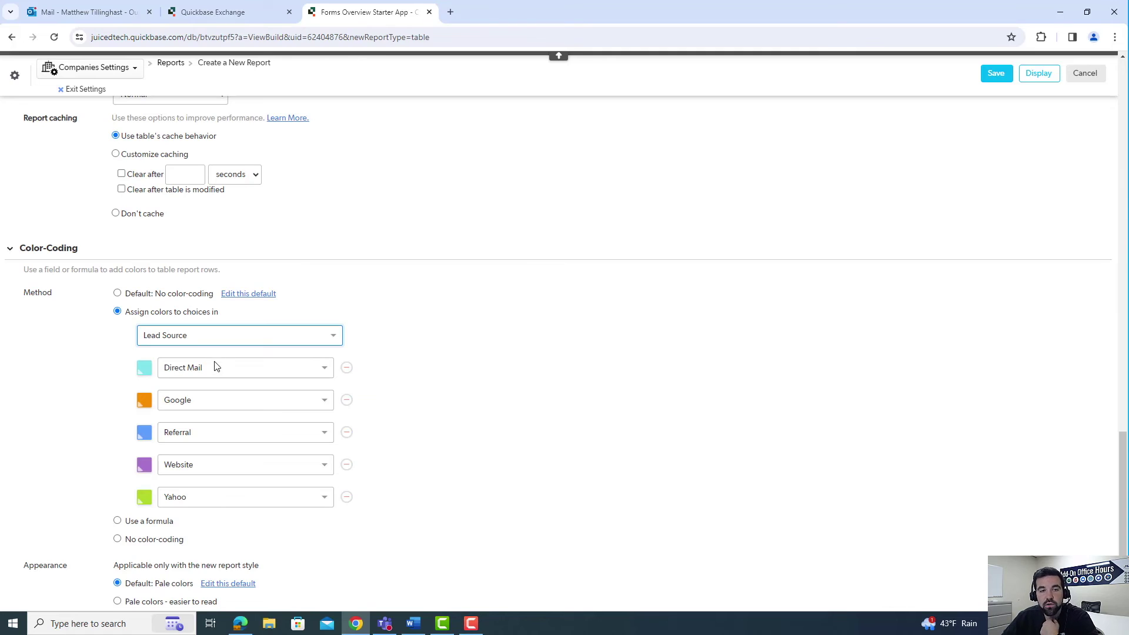
Step: Check the choices available in the Yahoo row and the color palette available for Direct Mail
left_click(229, 496)
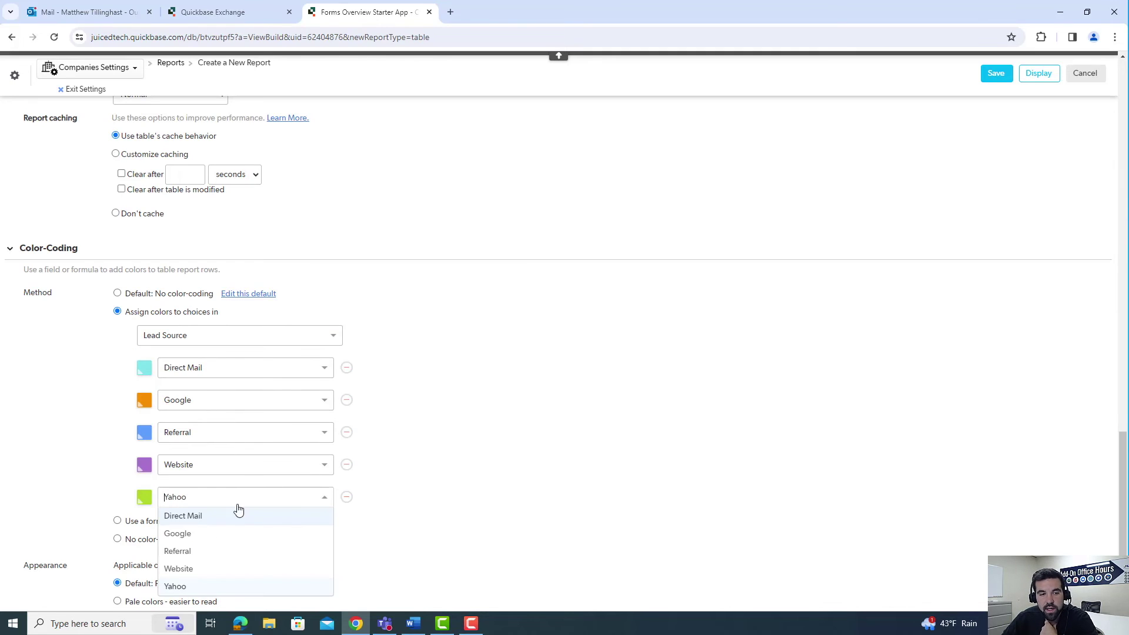
left_click(545, 465)
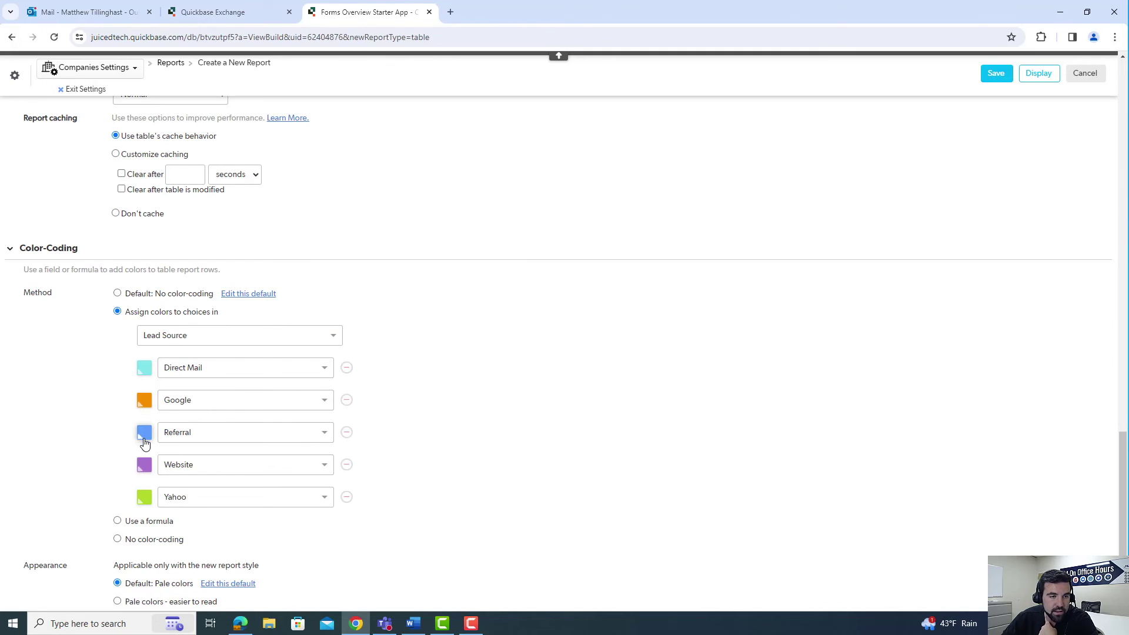
left_click(144, 369)
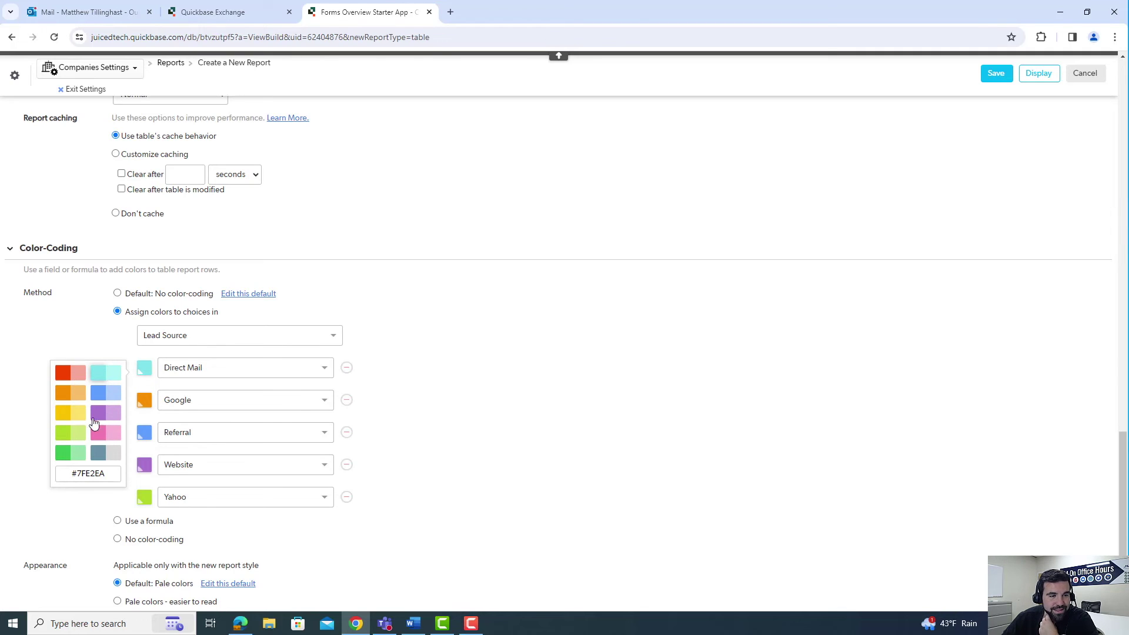
left_click(345, 451)
Step: Save the Sample Report with its configured settings
scroll(392, 347, "down", 1)
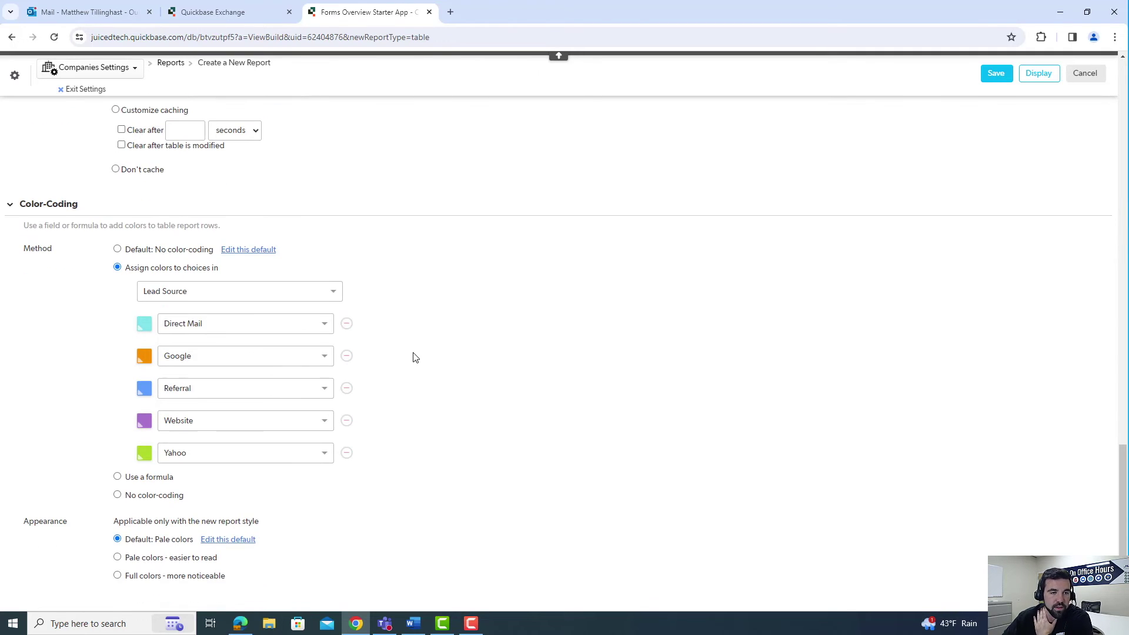
scroll(417, 363, "up", 5)
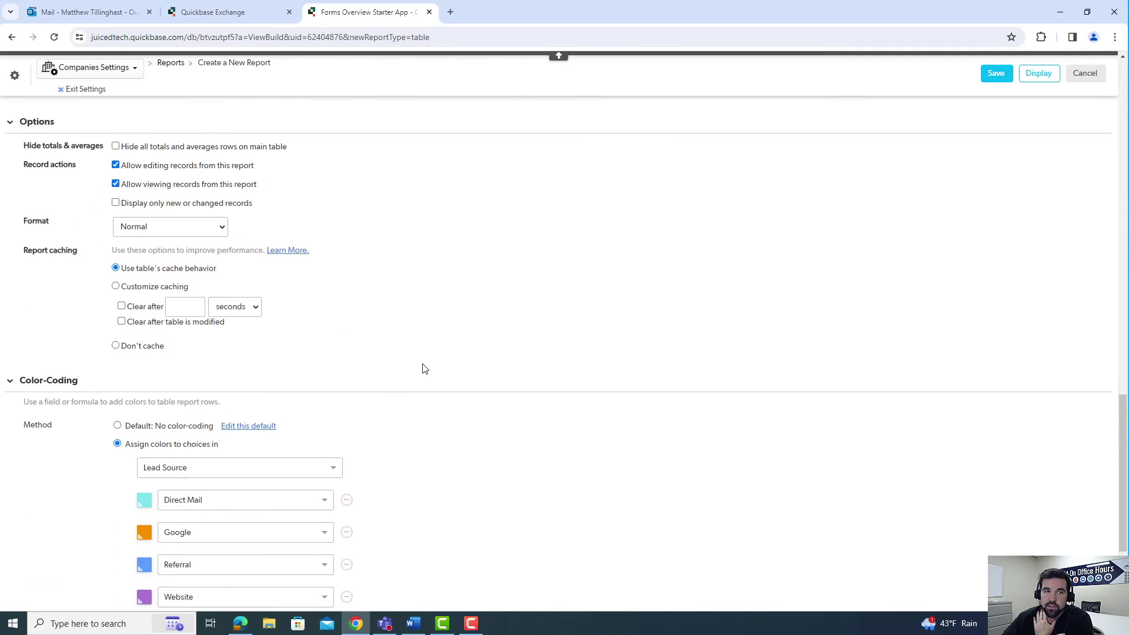
left_click(997, 75)
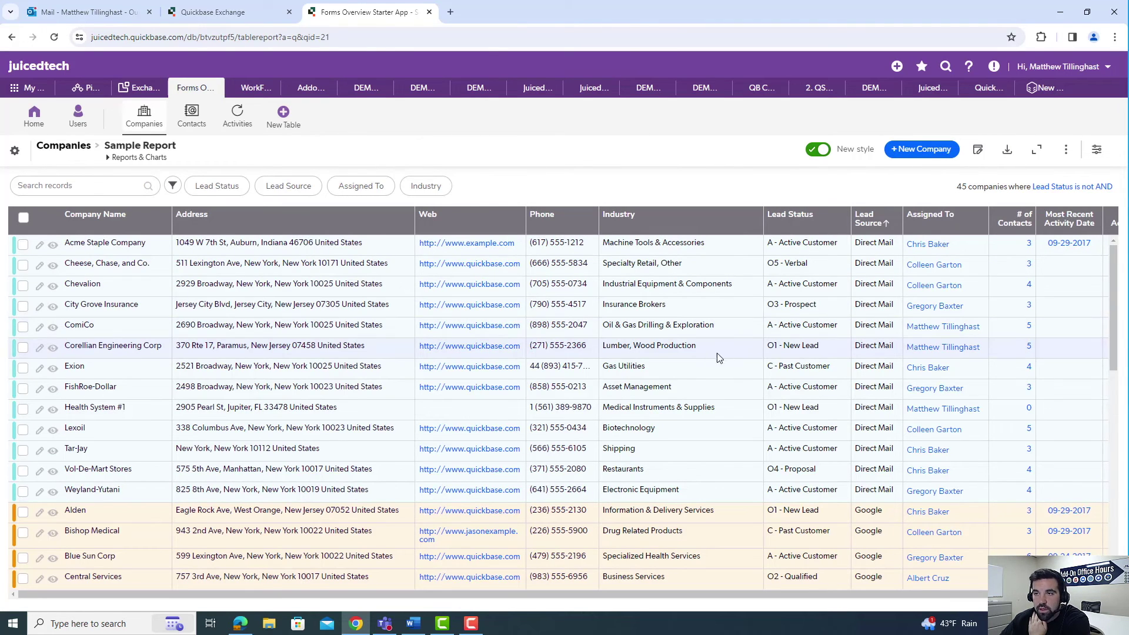
Step: Try the Lead Source dynamic filter with Direct Mail on the saved report and clear it again
mouse_move(1086, 202)
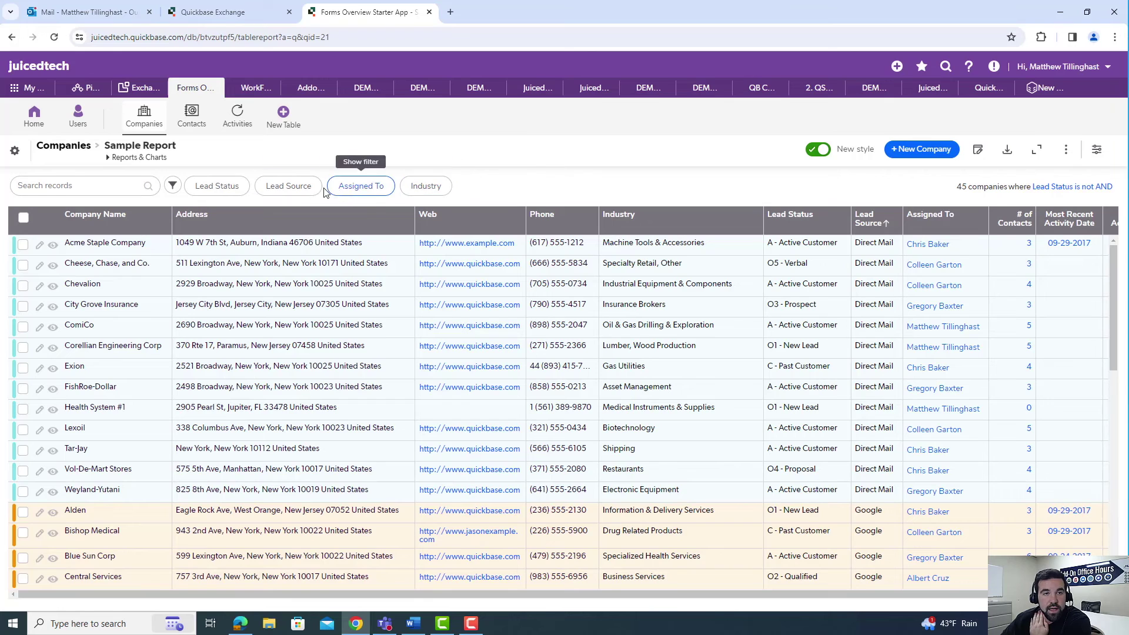
left_click(293, 187)
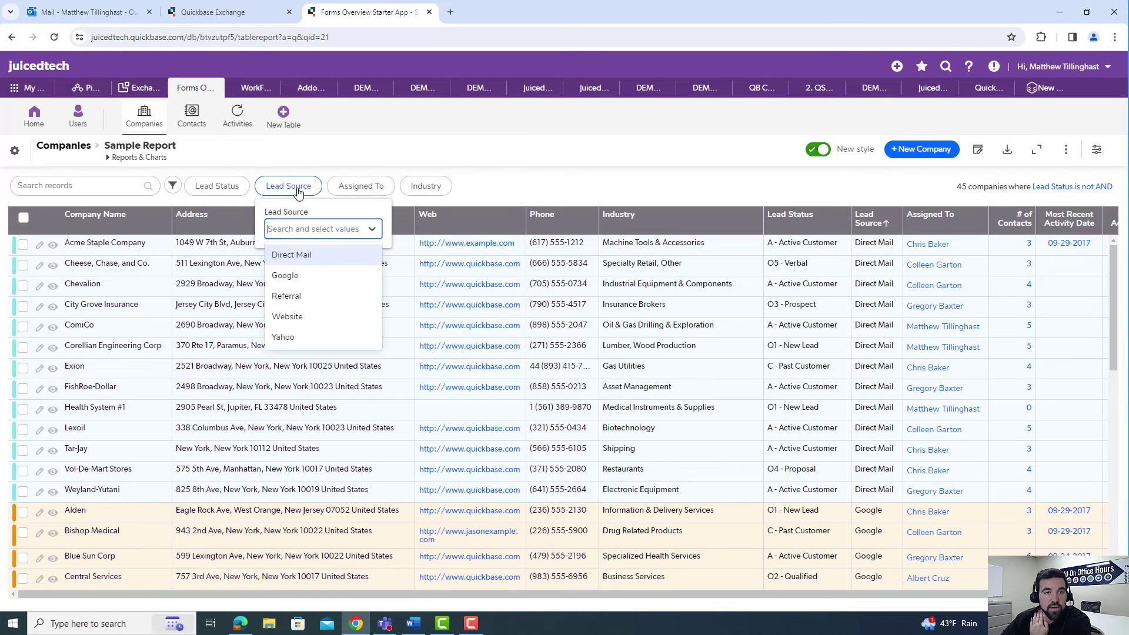
left_click(311, 256)
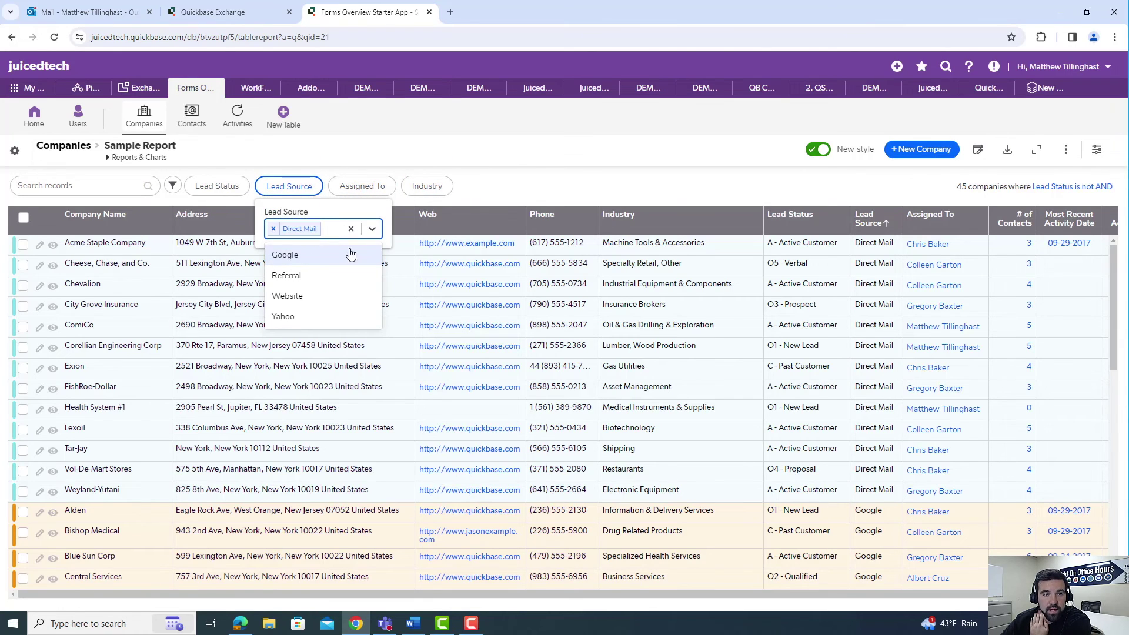
left_click(579, 170)
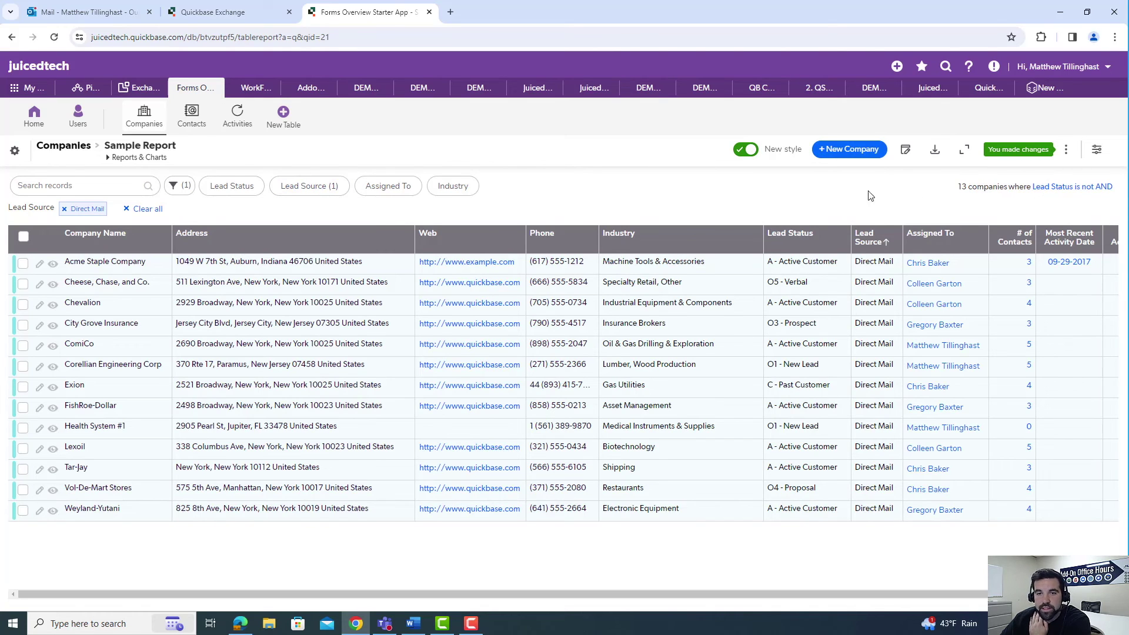
left_click(310, 192)
left_click(144, 210)
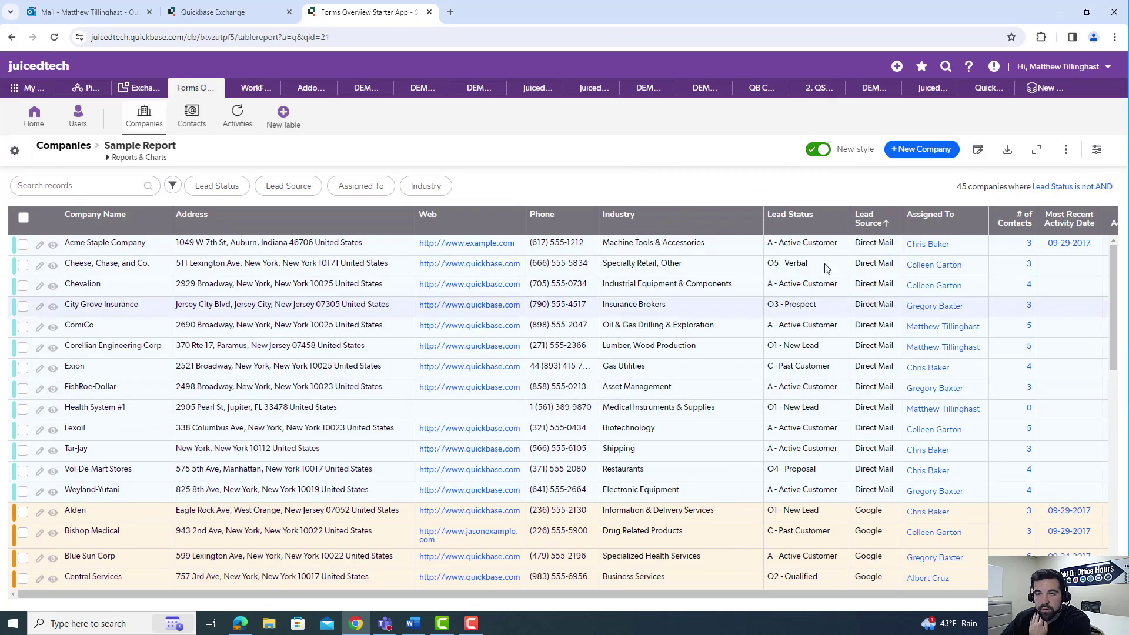
Step: Review the color-coded company rows through the Google, Referral, Website and Yahoo lead sources
scroll(832, 288, "down", 5)
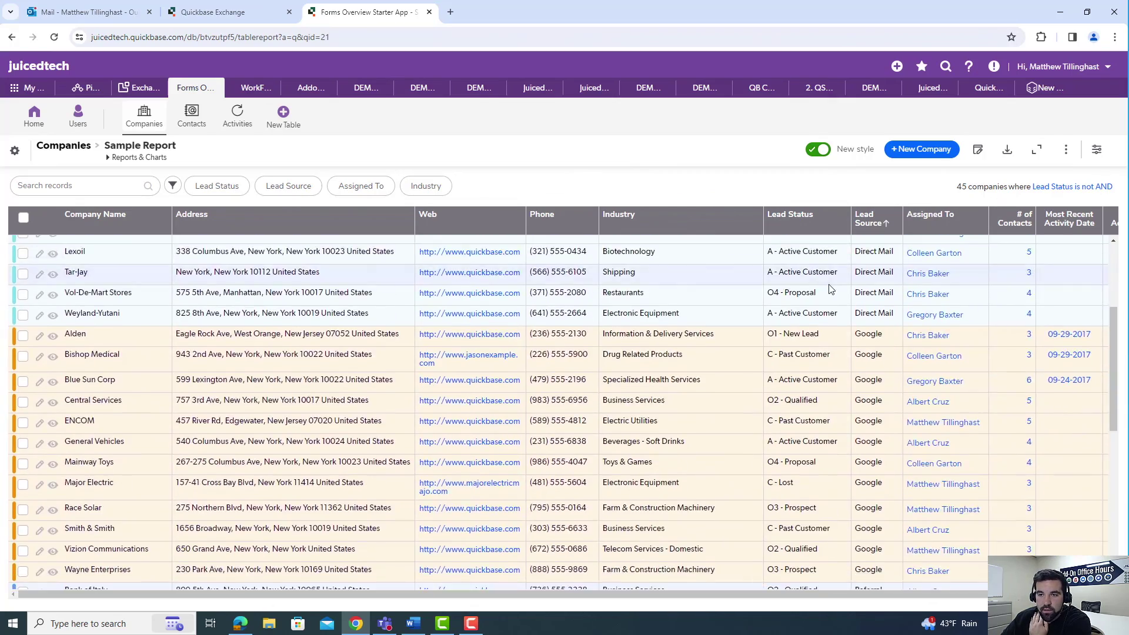
scroll(832, 289, "down", 9)
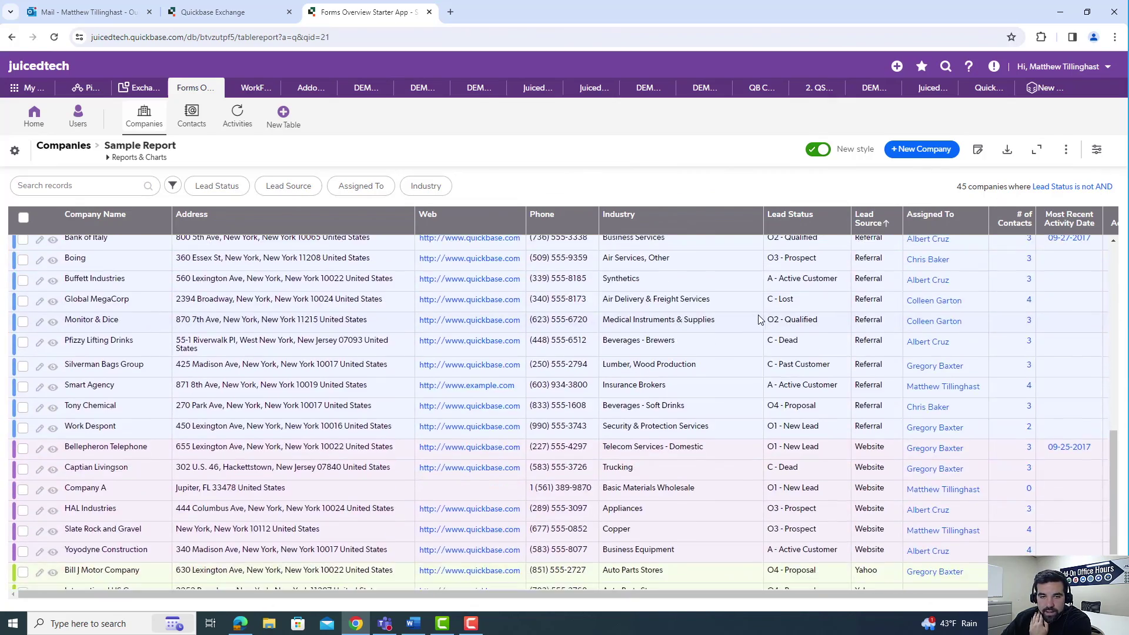